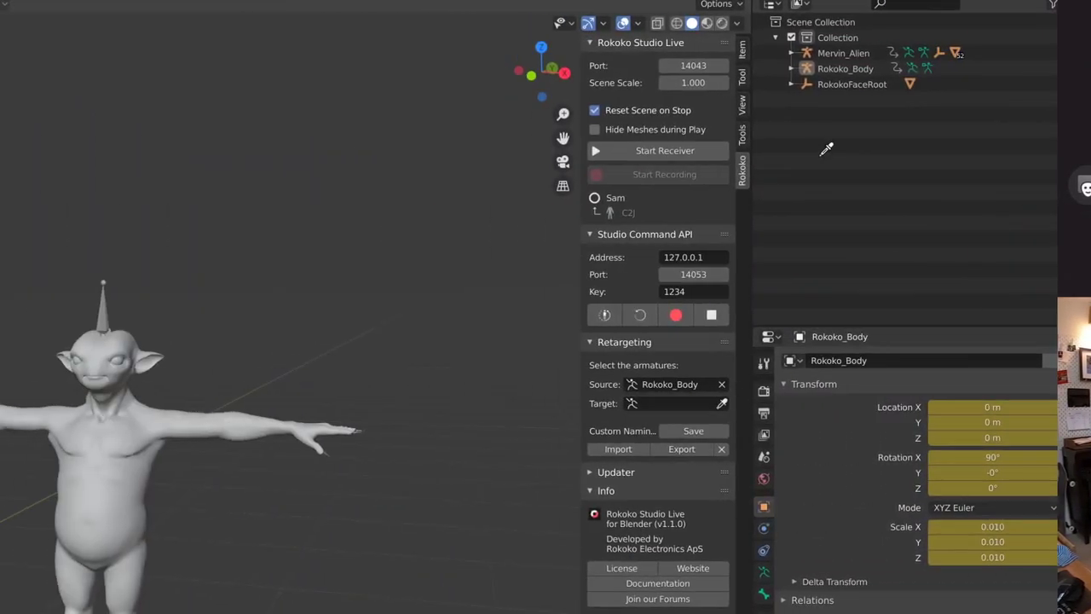
Set Mervin_Alien as retarget target, build the bone list and widen the sidebar to read it
{"action": "left_click", "coordinate": [874, 51]}
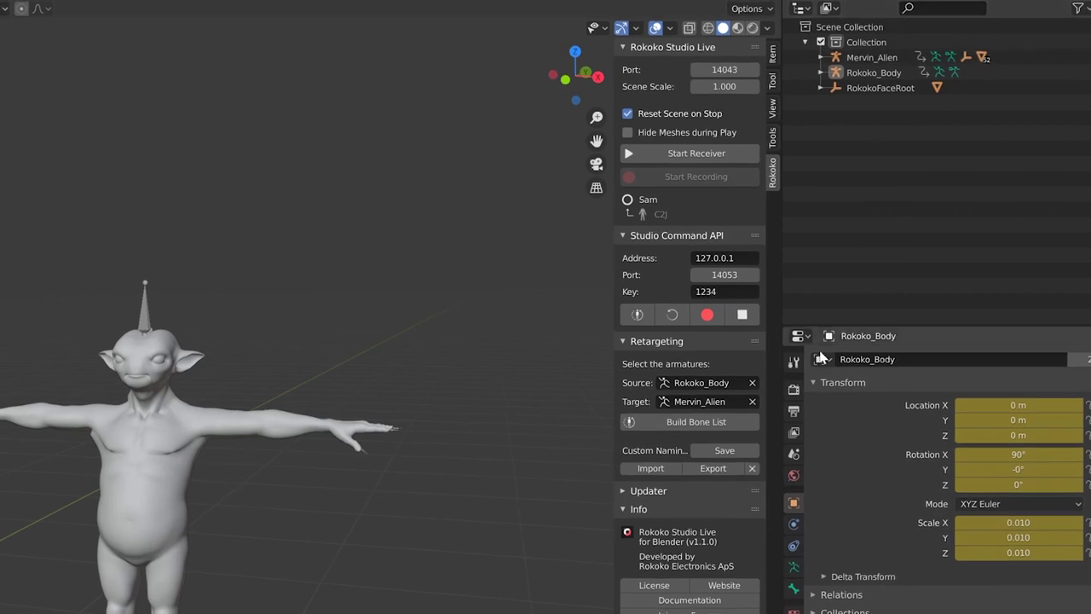
{"action": "left_click", "coordinate": [706, 421]}
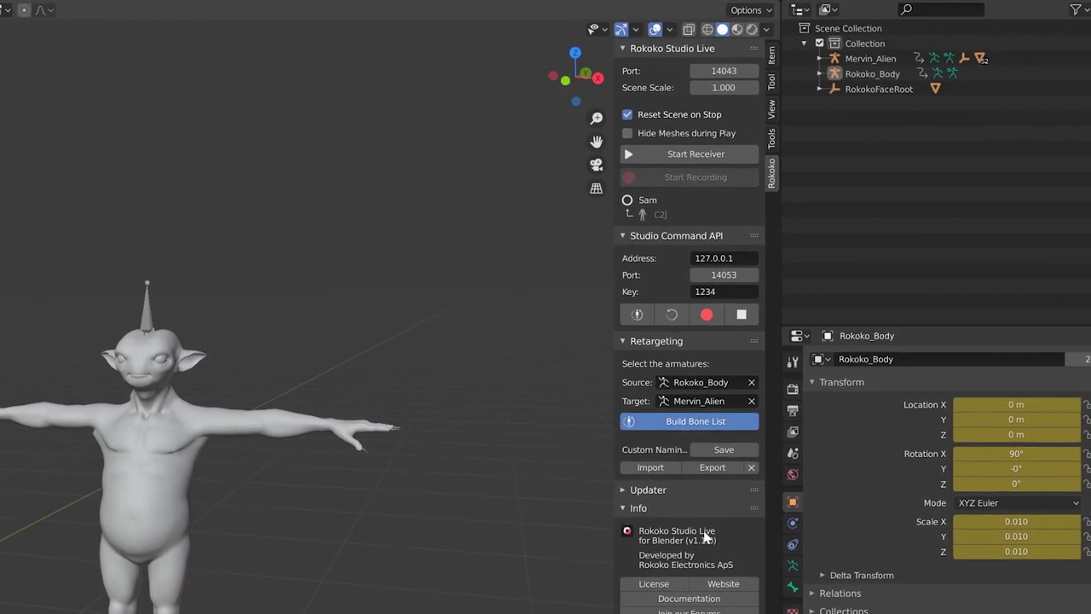
{"action": "left_click_drag", "start_coordinate": [614, 526], "coordinate": [494, 526]}
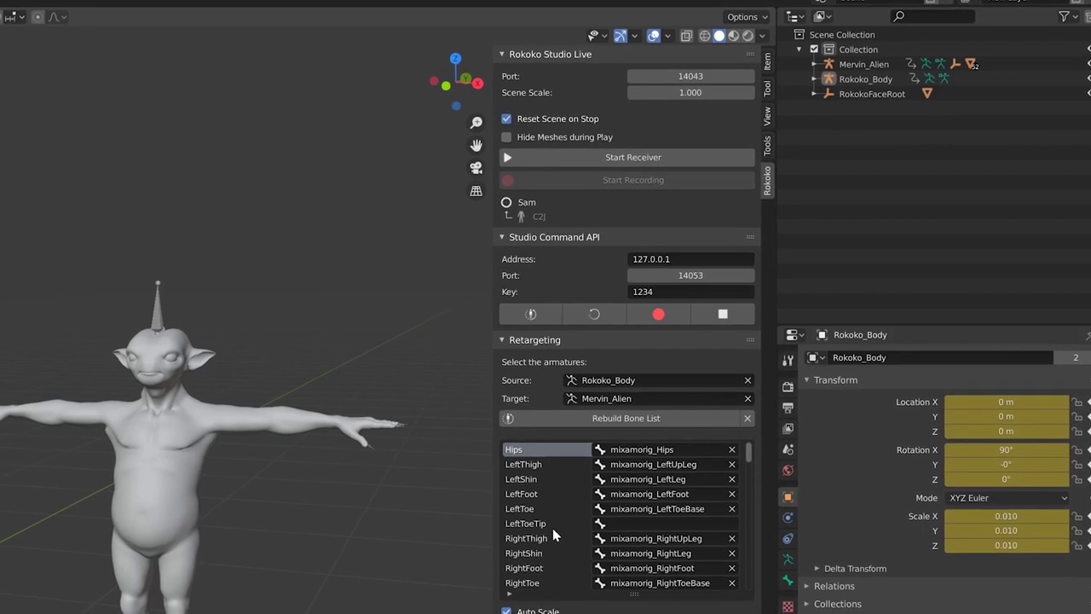
{"action": "scroll", "coordinate": [552, 527], "scroll_direction": "down", "scroll_amount": 6}
{"action": "scroll", "coordinate": [552, 526], "scroll_direction": "down", "scroll_amount": 2}
{"action": "scroll", "coordinate": [551, 525], "scroll_direction": "up", "scroll_amount": 8}
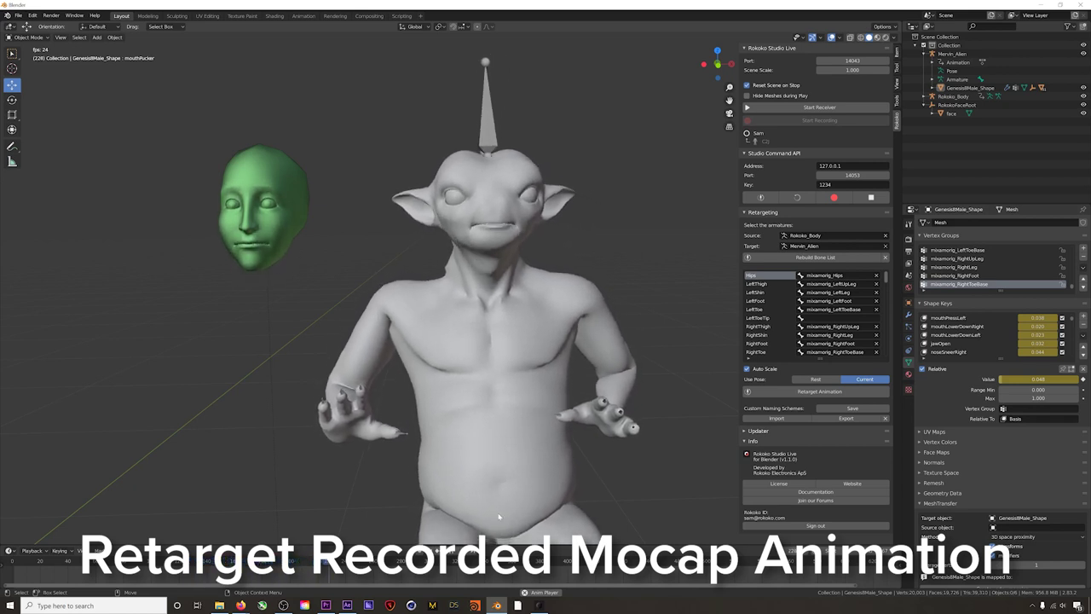
Stop the retargeted playback and orbit out around the animated characters
{"action": "key", "text": "space"}
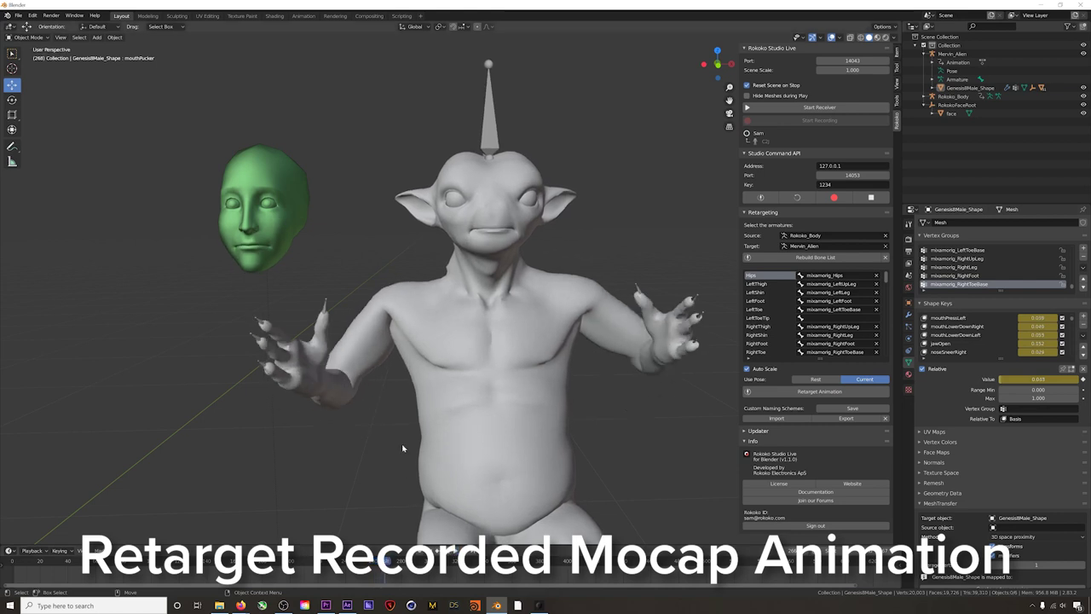
{"action": "middle_click_drag", "start_coordinate": [366, 341], "coordinate": [409, 324]}
{"action": "scroll", "coordinate": [285, 142], "scroll_direction": "down", "scroll_amount": 5}
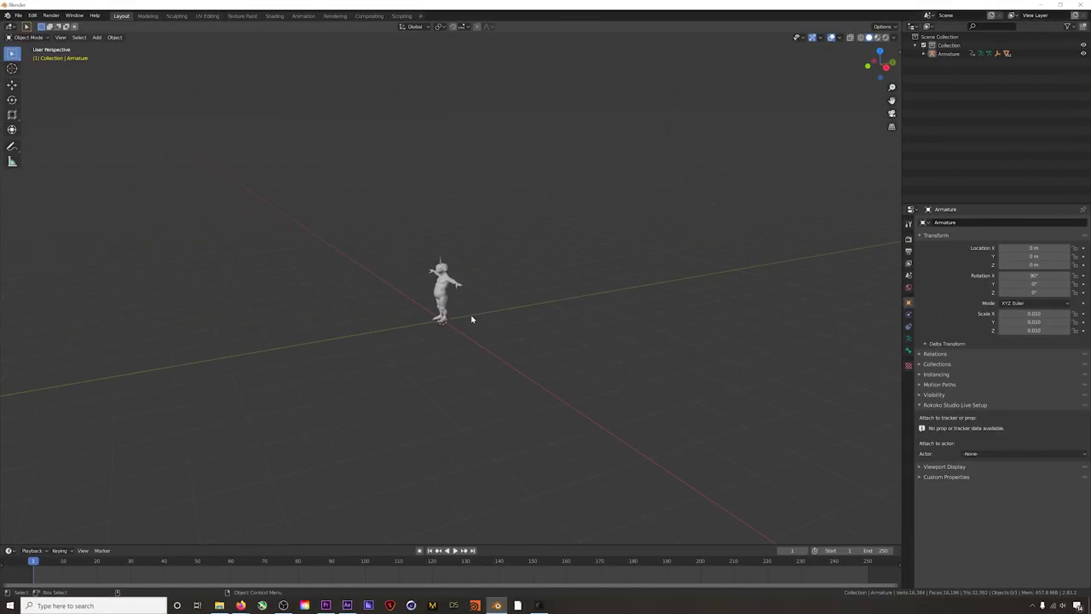
{"action": "scroll", "coordinate": [472, 317], "scroll_direction": "up", "scroll_amount": 6}
{"action": "middle_click_drag", "start_coordinate": [472, 319], "coordinate": [504, 324]}
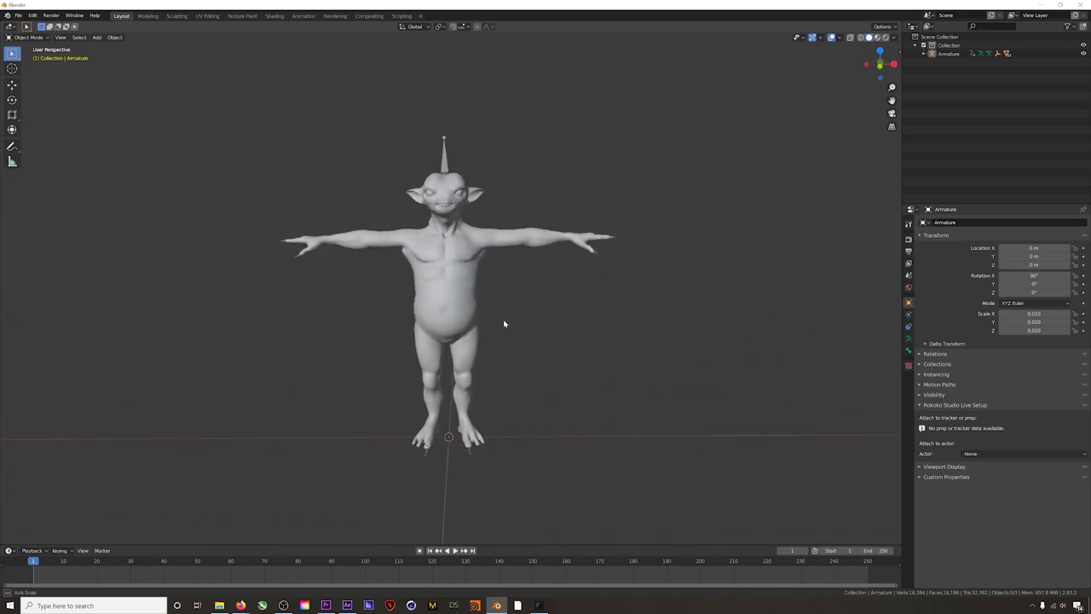
{"action": "scroll", "coordinate": [507, 319], "scroll_direction": "up", "scroll_amount": 5}
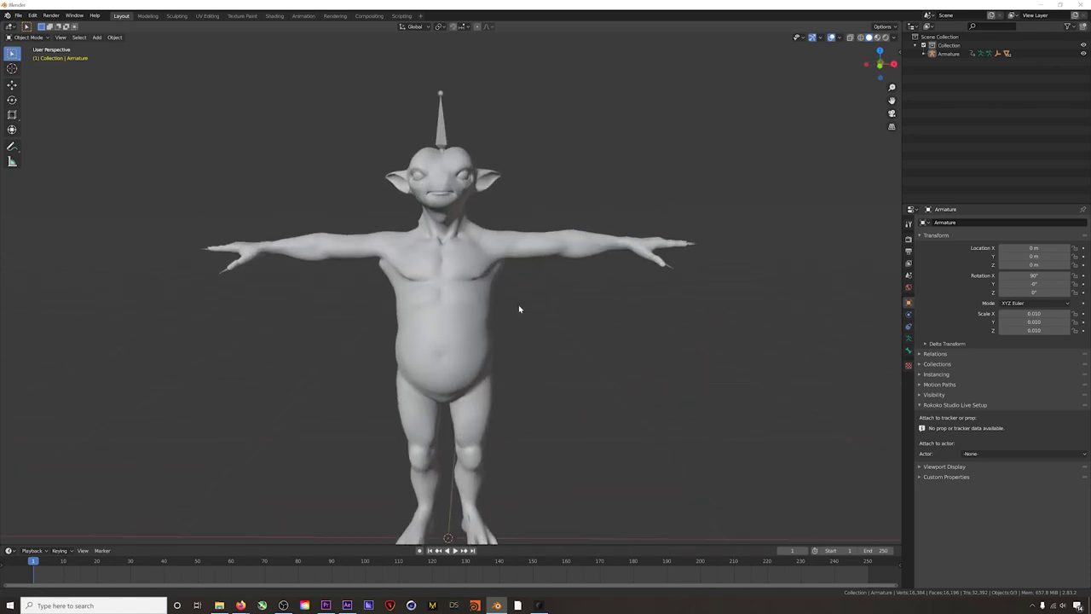
{"action": "left_click", "coordinate": [877, 39]}
{"action": "mouse_move", "coordinate": [547, 346]}
{"action": "middle_mouse_down"}
{"action": "mouse_move", "coordinate": [497, 356]}
{"action": "mouse_move", "coordinate": [559, 350]}
{"action": "mouse_move", "coordinate": [537, 354]}
{"action": "middle_mouse_up"}
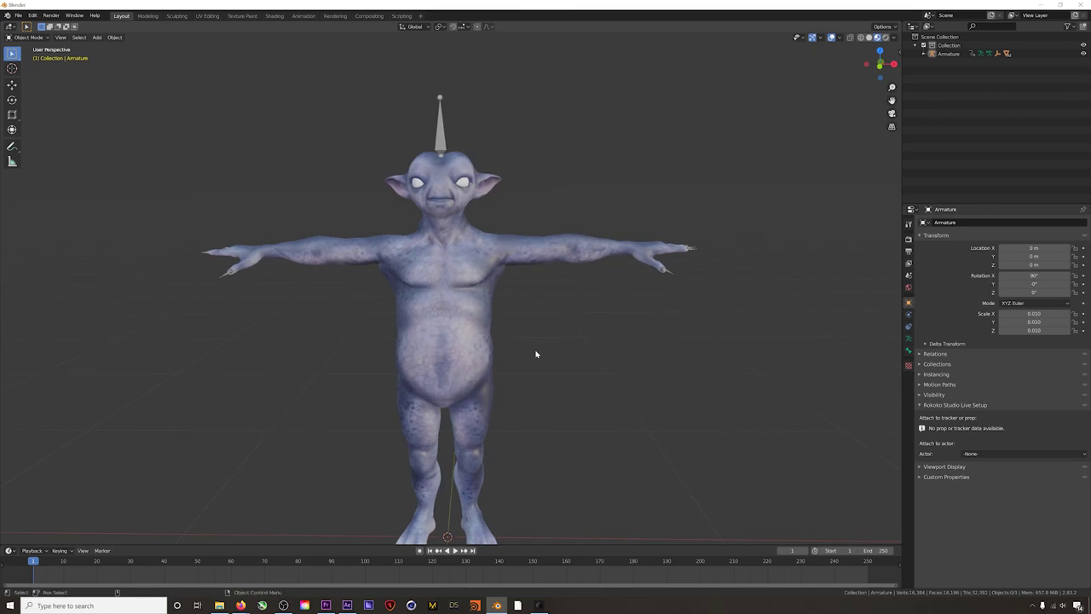
{"action": "scroll", "coordinate": [512, 200], "scroll_direction": "up", "scroll_amount": 2}
{"action": "middle_click_drag", "start_coordinate": [512, 165], "coordinate": [522, 229], "text": "shift"}
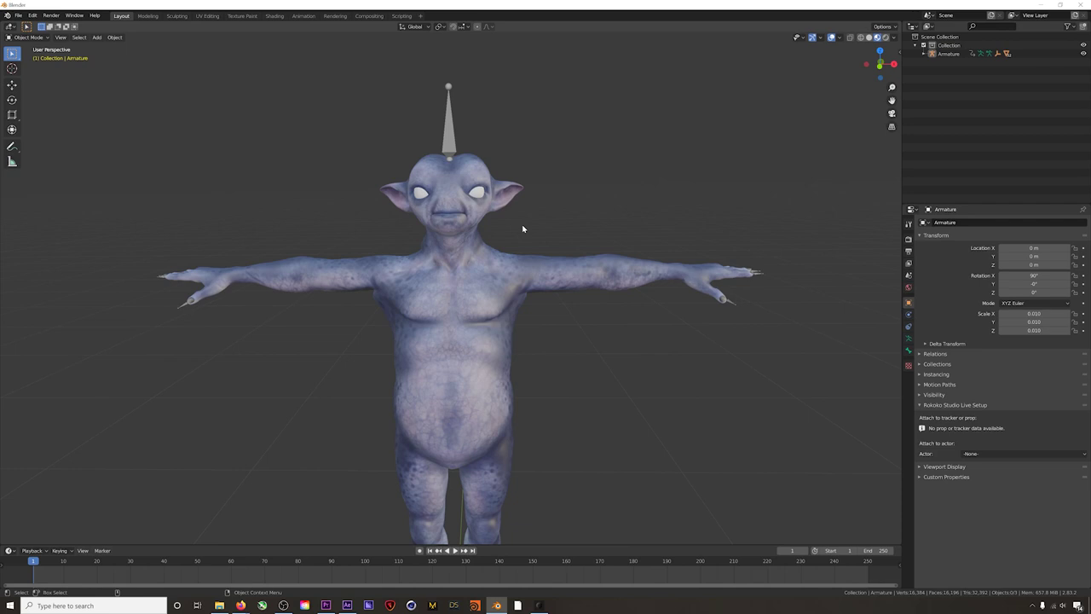
{"action": "scroll", "coordinate": [522, 229], "scroll_direction": "down", "scroll_amount": 3}
{"action": "middle_click_drag", "start_coordinate": [534, 351], "coordinate": [483, 344], "text": "shift"}
{"action": "scroll", "coordinate": [483, 344], "scroll_direction": "down", "scroll_amount": 2}
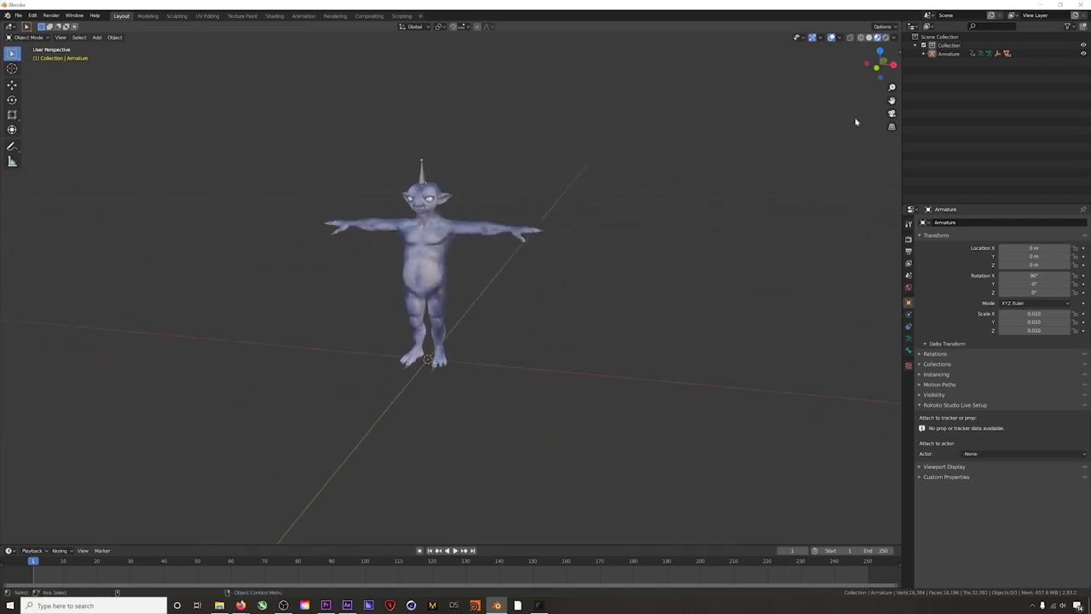
{"action": "left_click", "coordinate": [870, 39]}
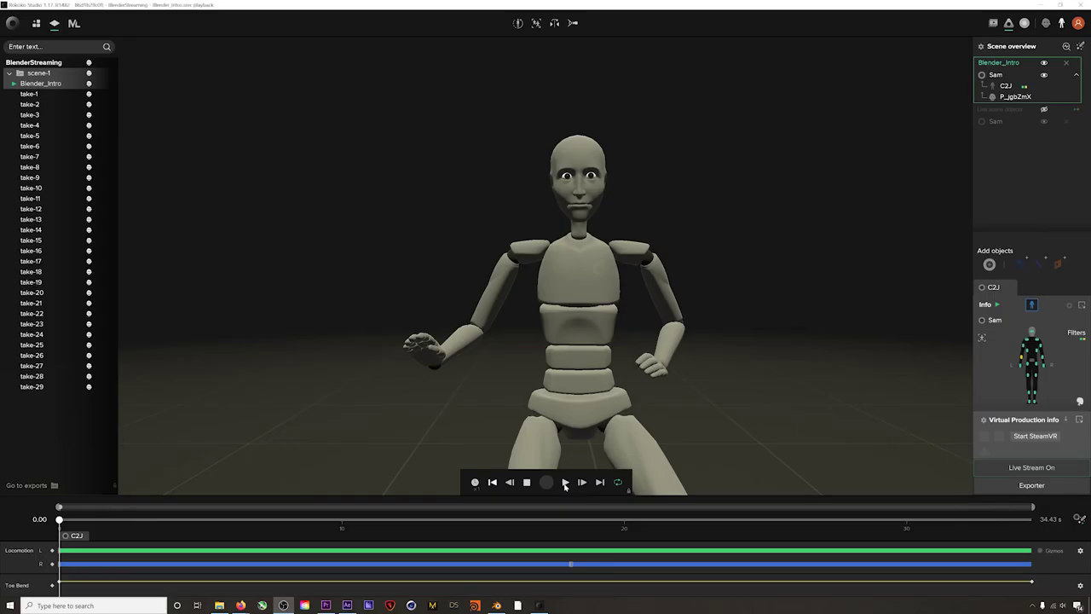
Play back the recorded Blender_Intro take in Rokoko Studio
{"action": "left_click", "coordinate": [565, 482]}
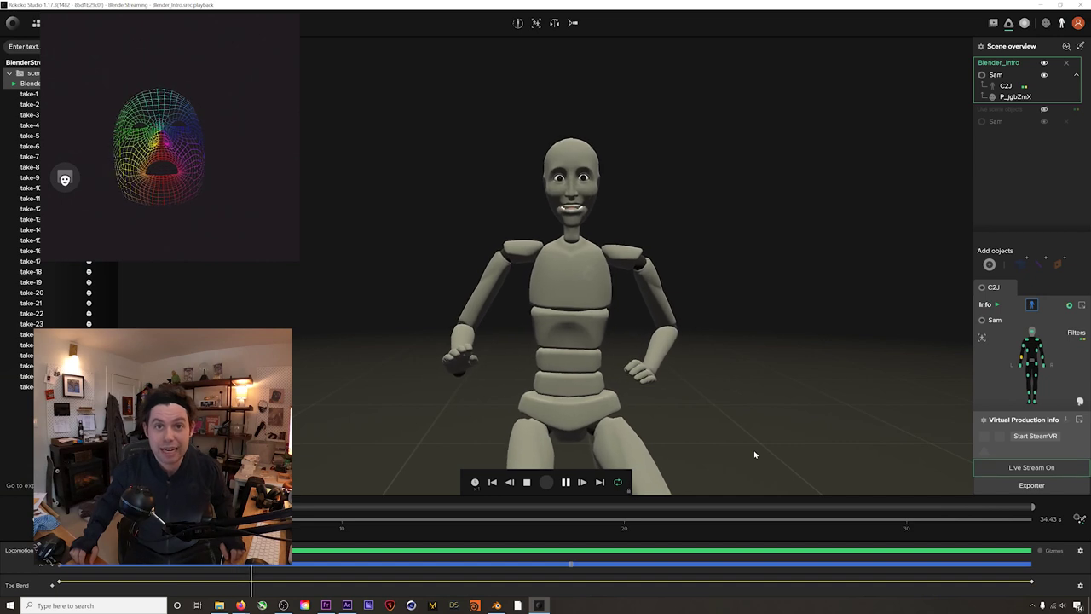
{"action": "scroll", "coordinate": [694, 402], "scroll_direction": "down", "scroll_amount": 5}
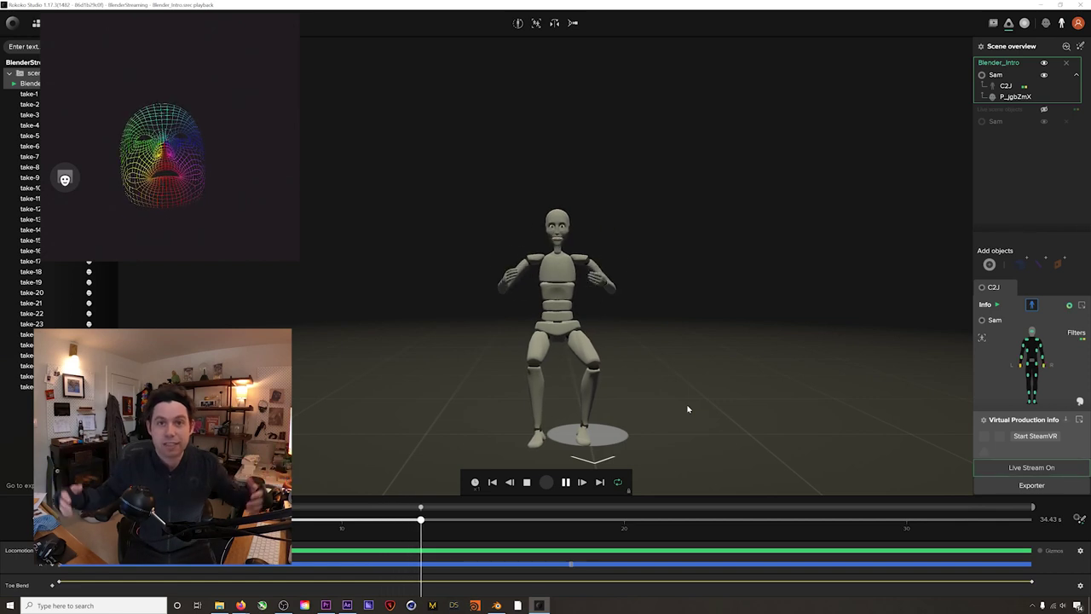
{"action": "scroll", "coordinate": [664, 339], "scroll_direction": "up", "scroll_amount": 5}
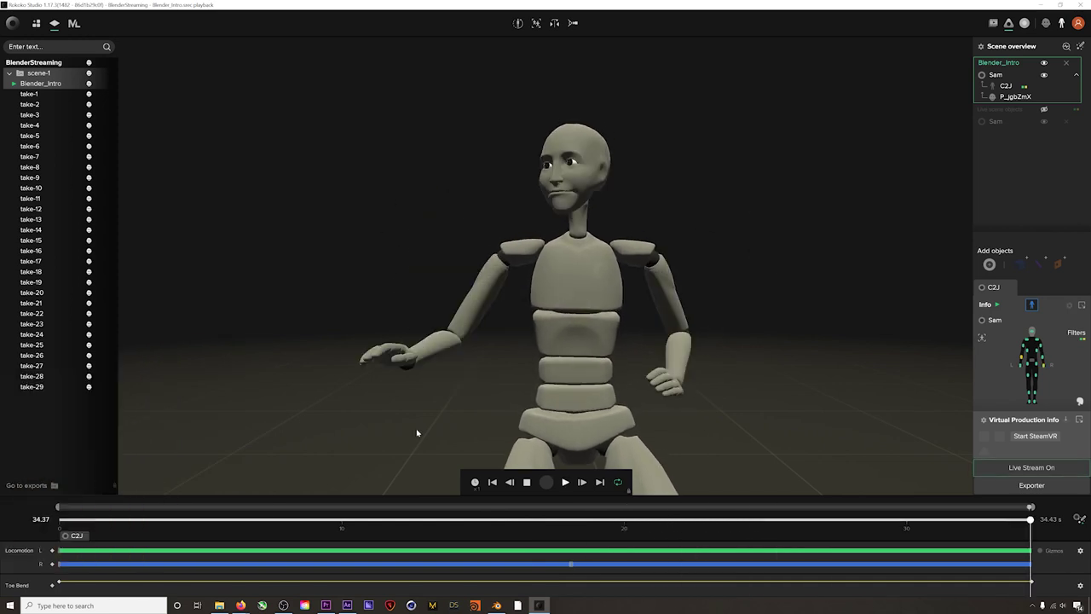
Export Blender_Intro as FBX with Body Skeleton and Face, then select the alien armature in Blender
{"action": "right_click", "coordinate": [38, 85]}
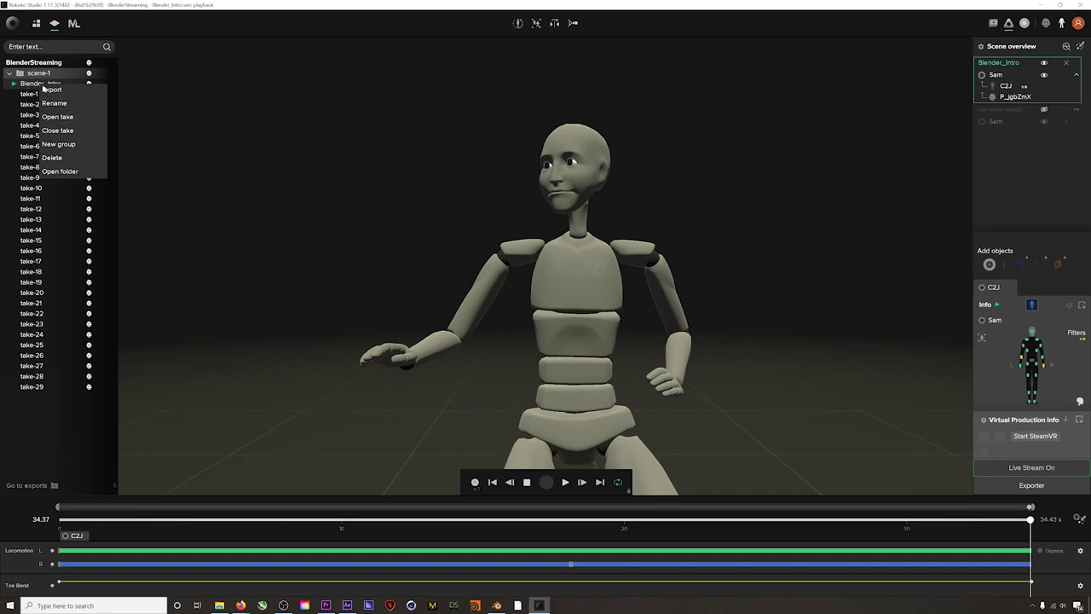
{"action": "left_click", "coordinate": [47, 90]}
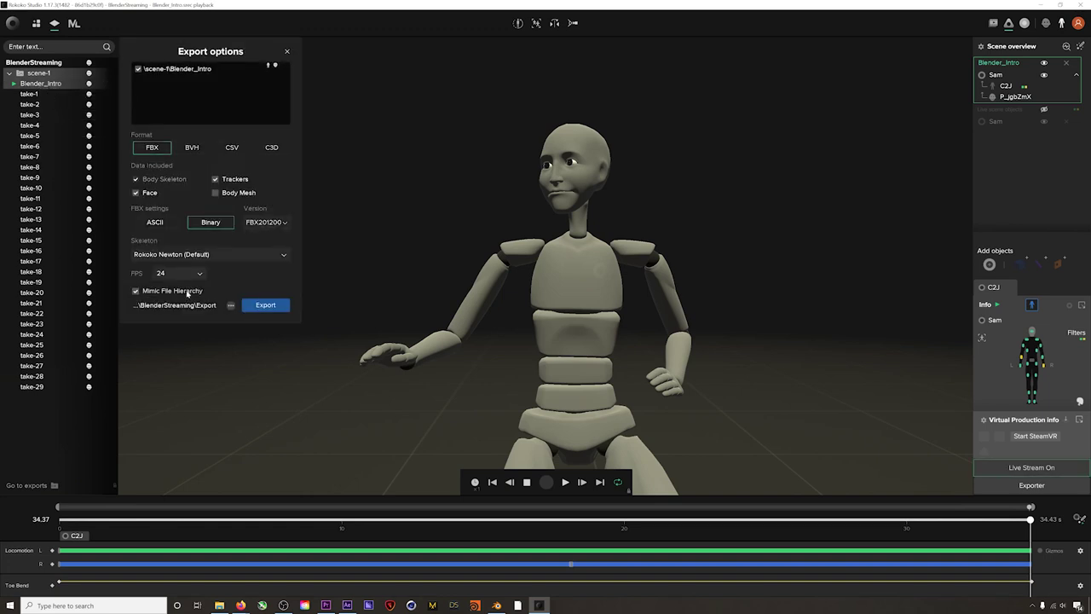
{"action": "left_click", "coordinate": [271, 305]}
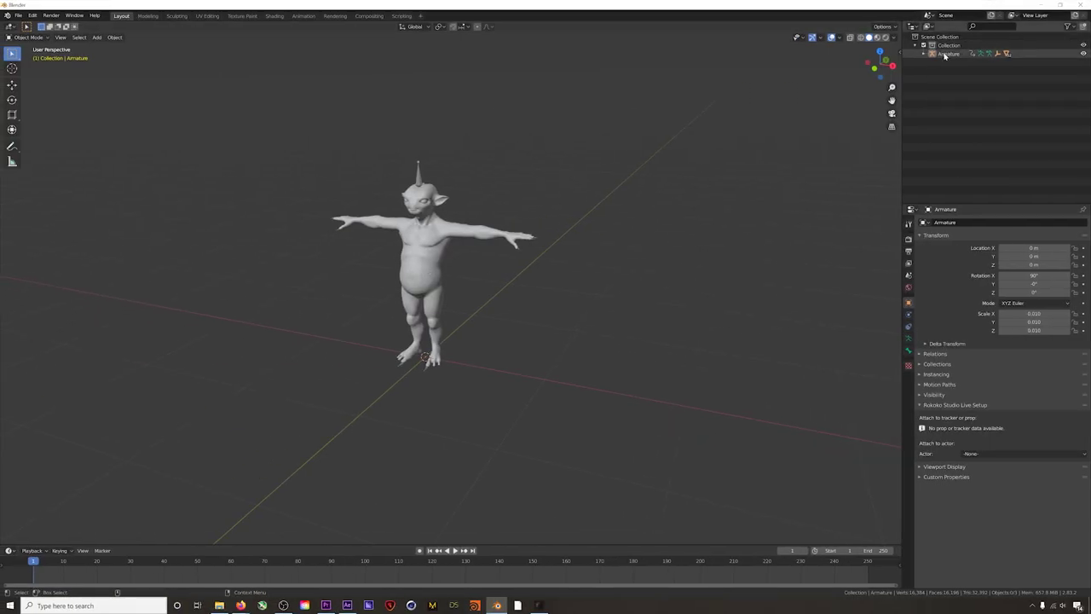
{"action": "left_click", "coordinate": [946, 53]}
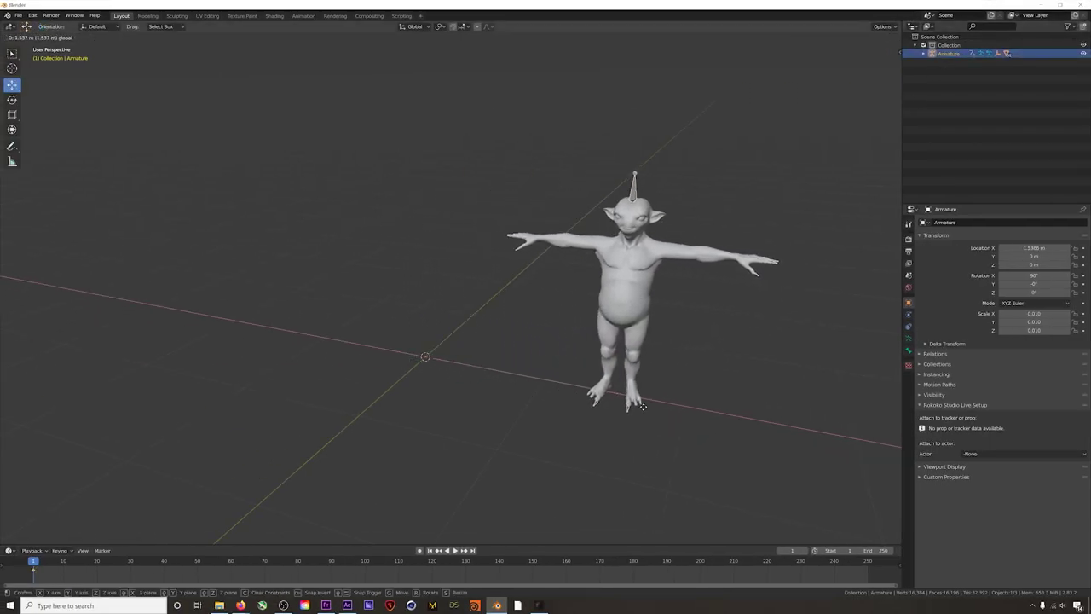
Place the alien 1.69 m along X and import Blender_Intro_DEFAULT_C2J.fbx from the scene-1 folder
{"action": "left_click", "coordinate": [587, 406]}
{"action": "middle_click_drag", "start_coordinate": [587, 406], "coordinate": [481, 370], "text": "shift"}
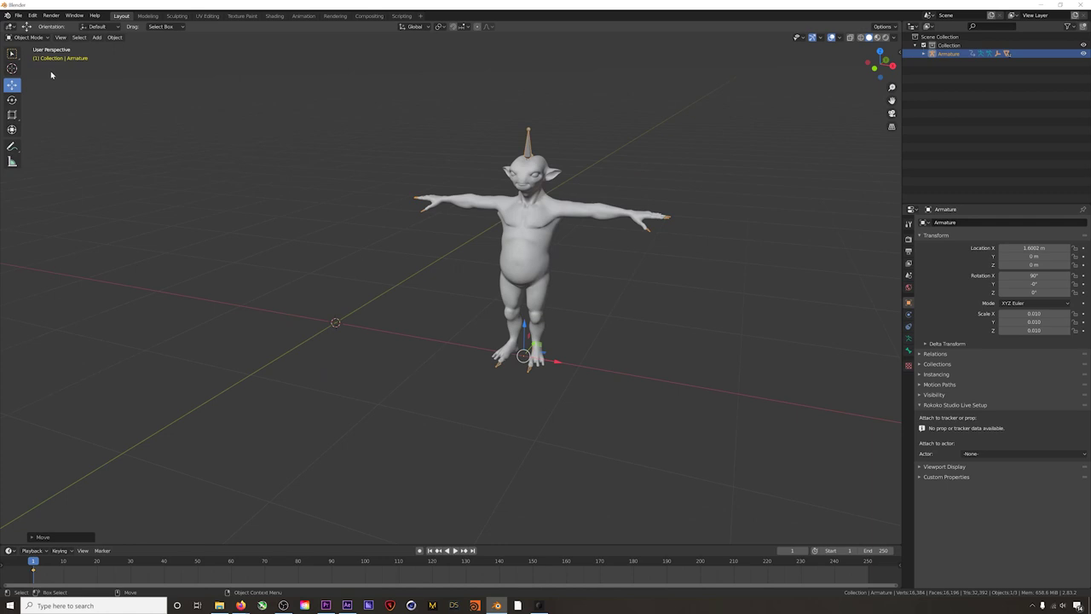
{"action": "left_click", "coordinate": [18, 15]}
{"action": "mouse_move", "coordinate": [35, 132]}
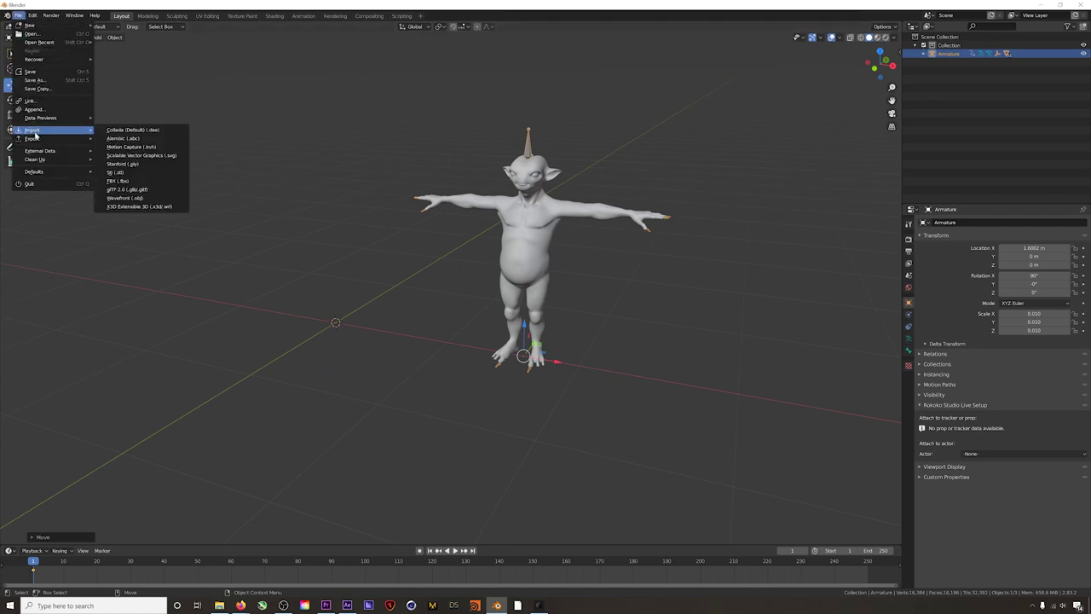
{"action": "left_click", "coordinate": [126, 181]}
{"action": "left_click", "coordinate": [334, 253]}
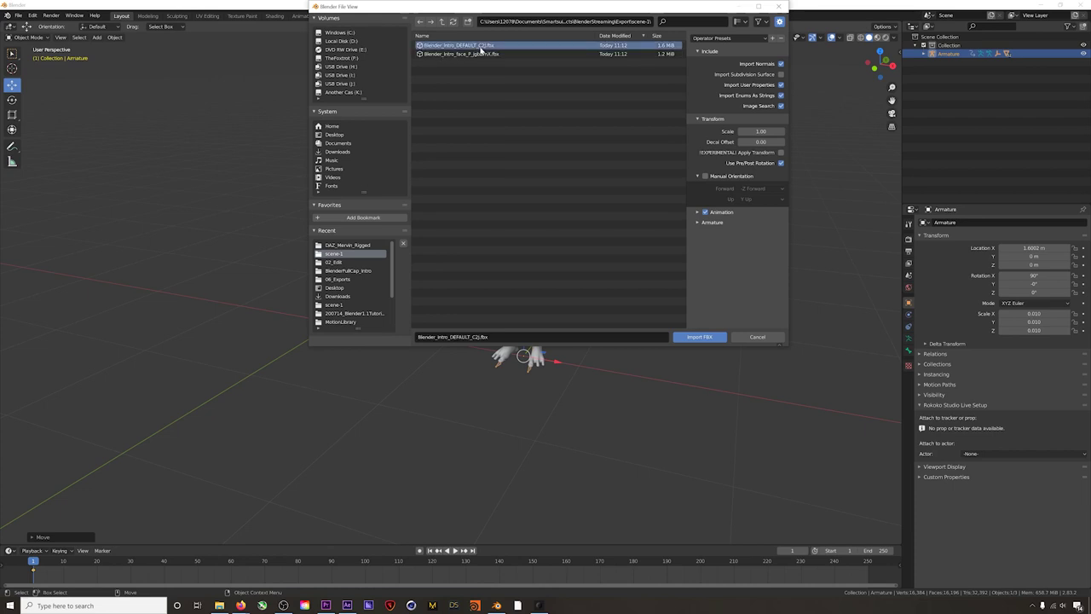
{"action": "left_click", "coordinate": [697, 222]}
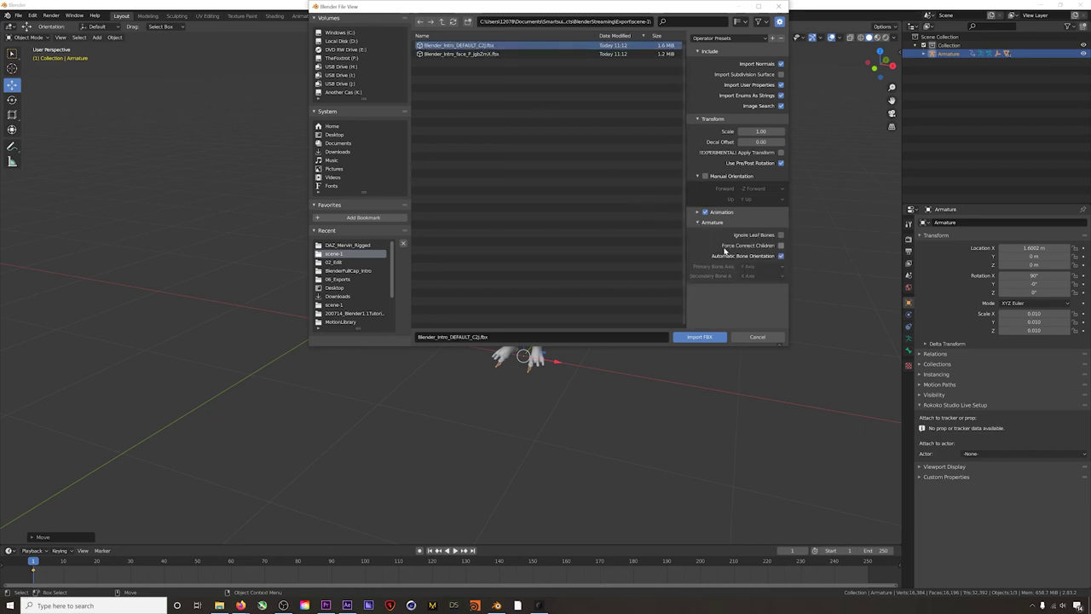
{"action": "left_click", "coordinate": [713, 337]}
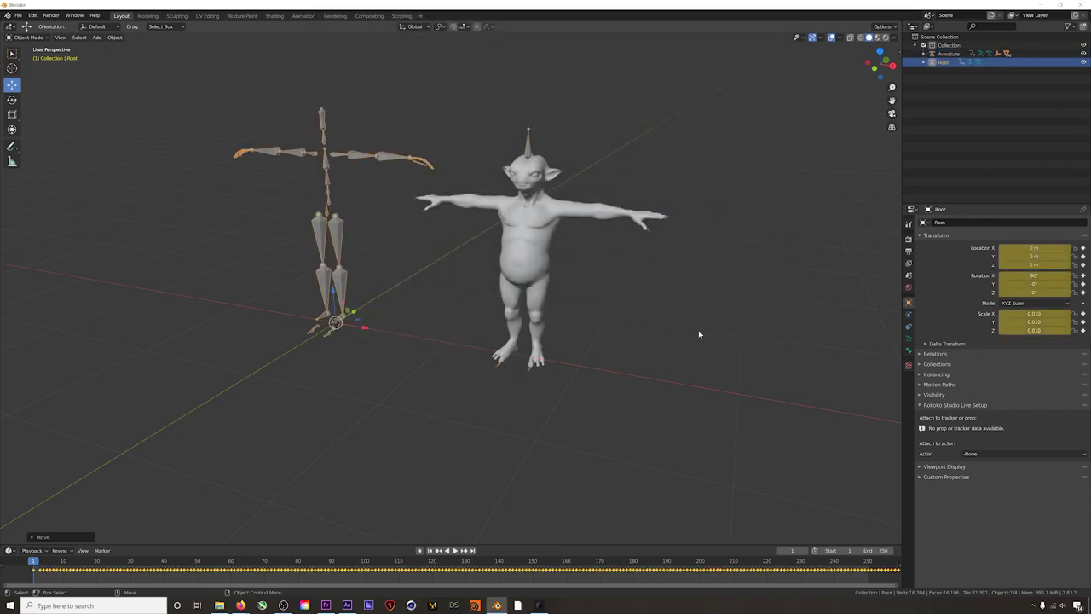
Import the Blender_Intro face capture FBX with armature options expanded
{"action": "middle_click_drag", "start_coordinate": [474, 317], "coordinate": [453, 313]}
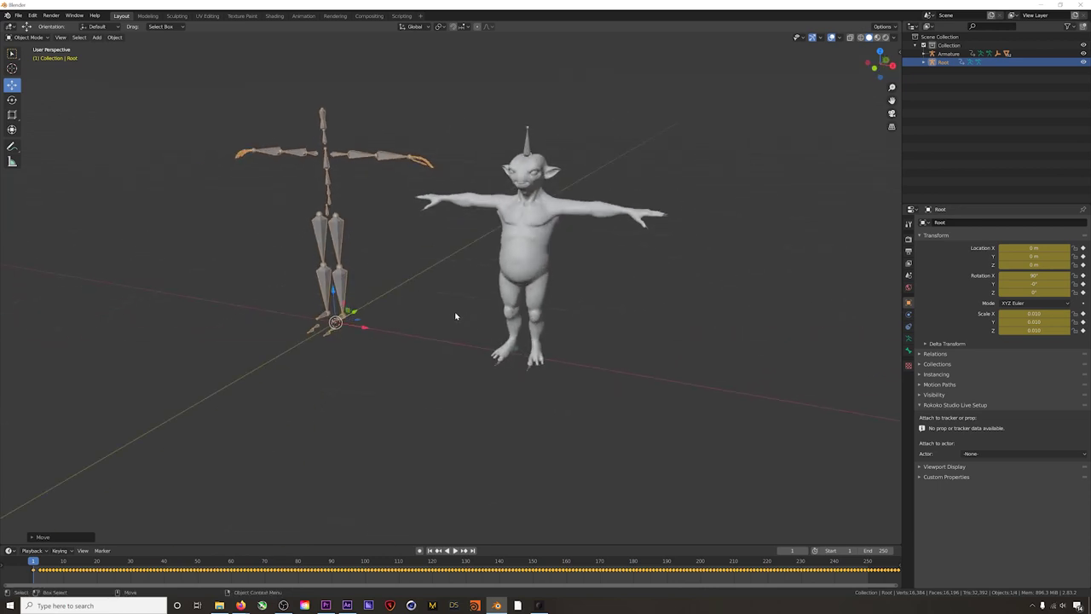
{"action": "left_click", "coordinate": [17, 15]}
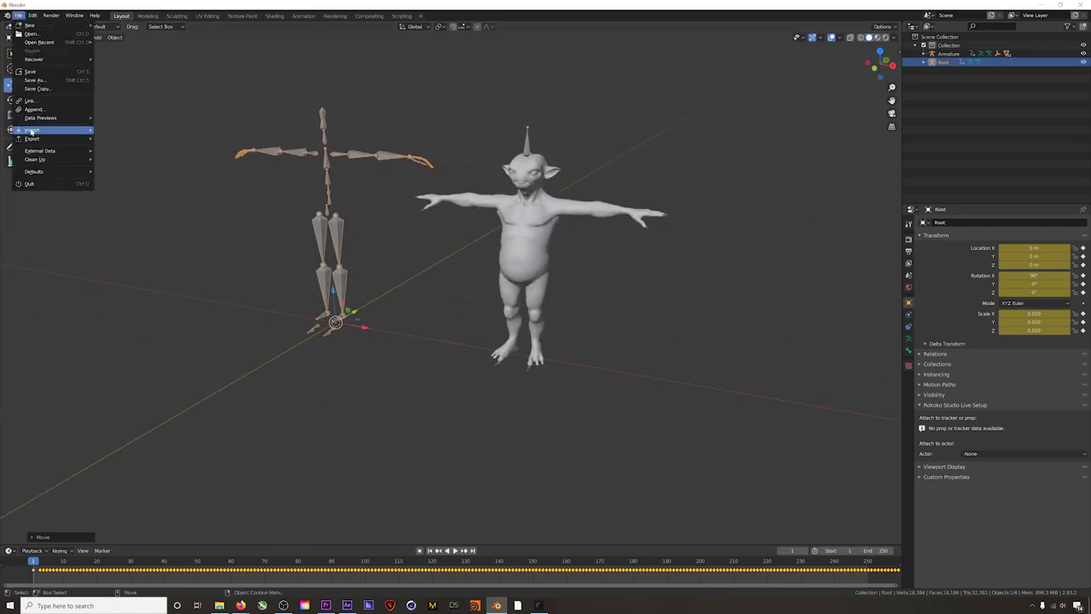
{"action": "mouse_move", "coordinate": [84, 132]}
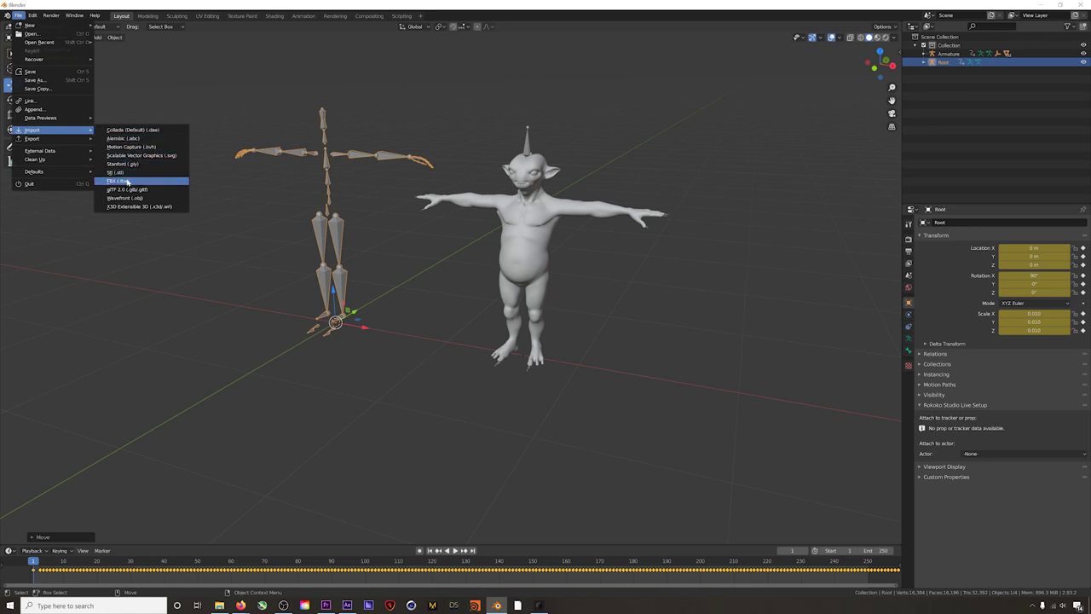
{"action": "left_click", "coordinate": [126, 182]}
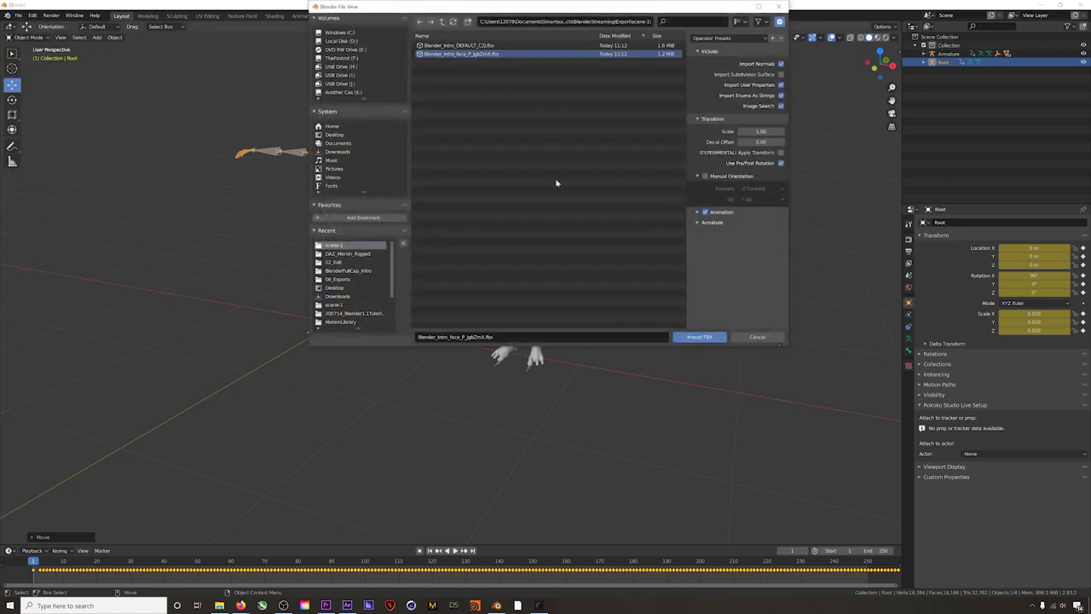
{"action": "left_click", "coordinate": [697, 223]}
{"action": "left_click", "coordinate": [700, 336]}
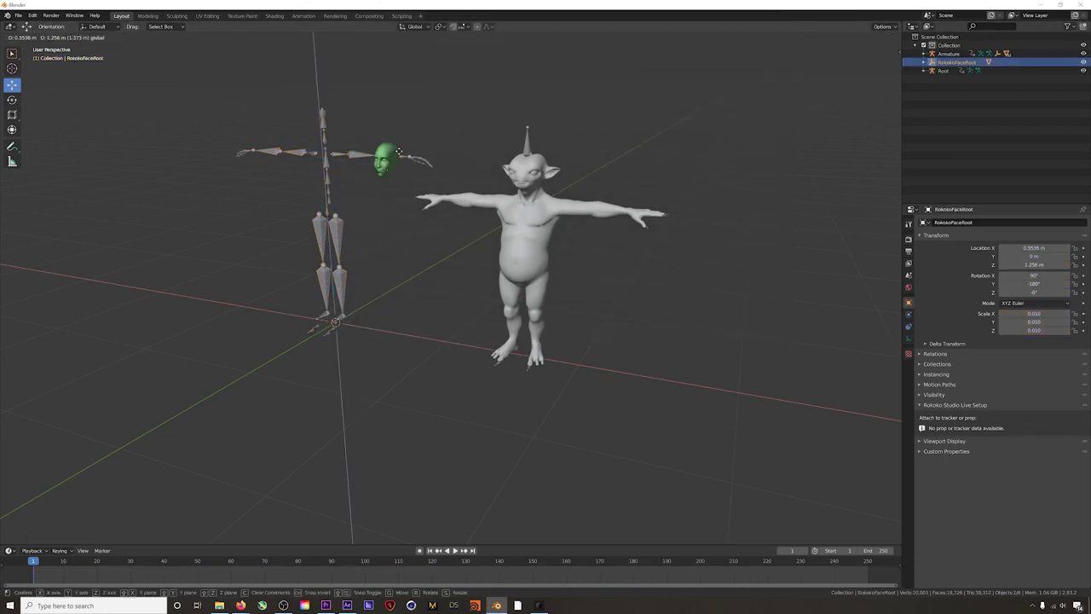
Select the Rokoko_Body armature and play its captured motion
{"action": "left_click", "coordinate": [950, 54]}
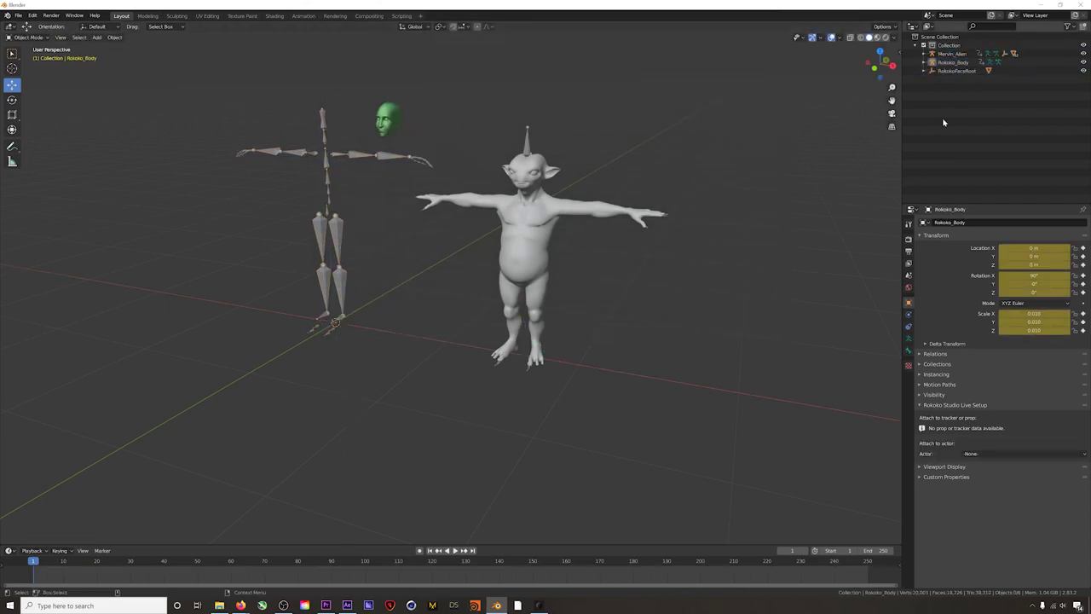
{"action": "left_click", "coordinate": [456, 549]}
{"action": "scroll", "coordinate": [410, 272], "scroll_direction": "up", "scroll_amount": 2}
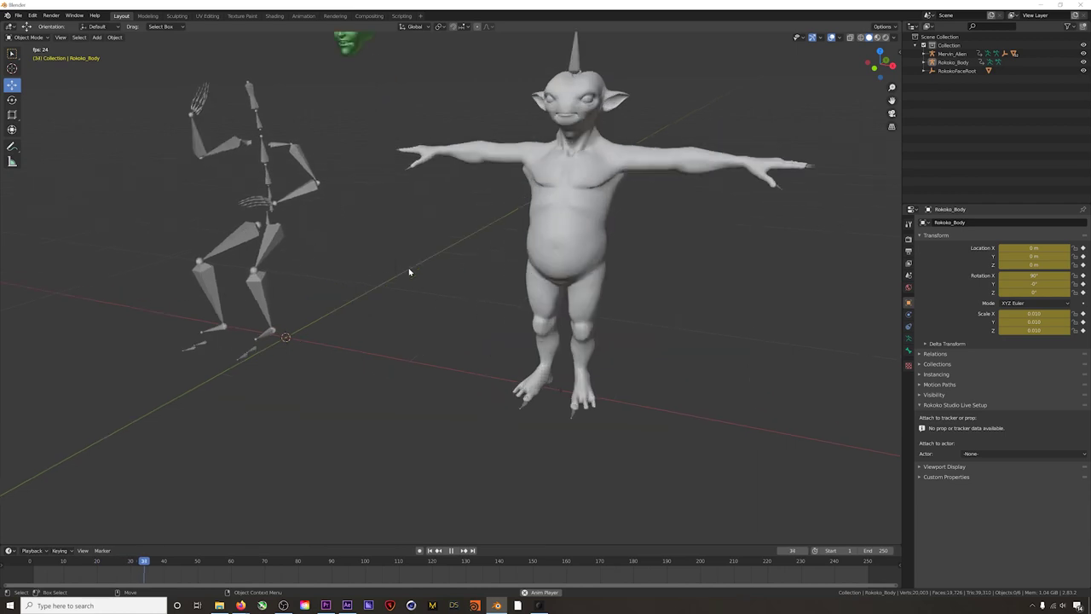
{"action": "middle_click_drag", "start_coordinate": [388, 268], "coordinate": [438, 360]}
{"action": "scroll", "coordinate": [397, 346], "scroll_direction": "up", "scroll_amount": 1}
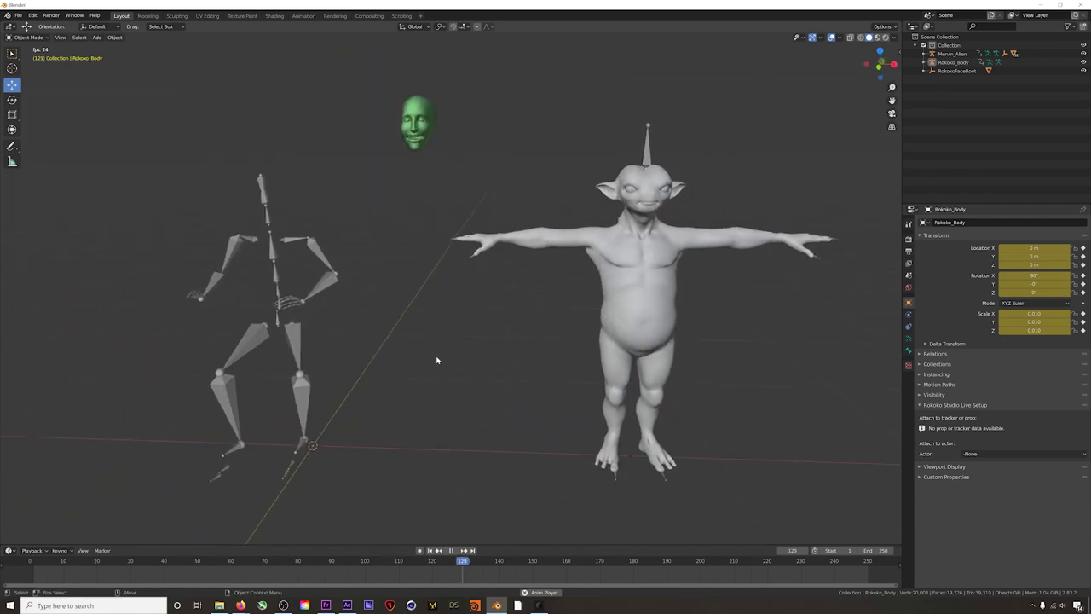
{"action": "scroll", "coordinate": [437, 360], "scroll_direction": "down", "scroll_amount": 2}
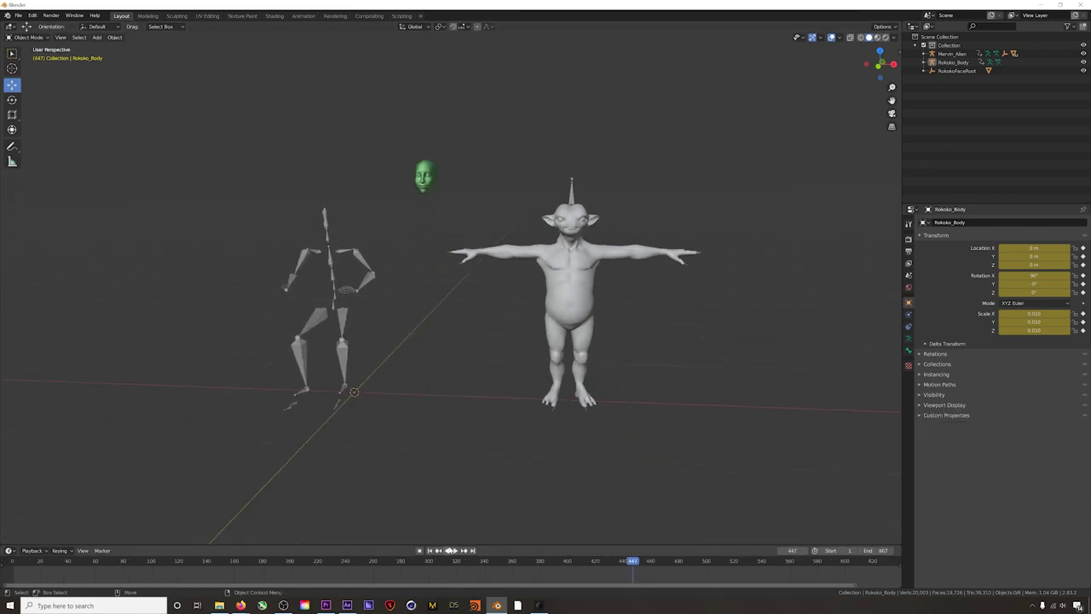
Rewind to frame 1 and show the Rokoko Studio Live sidebar settings
{"action": "left_click", "coordinate": [431, 550]}
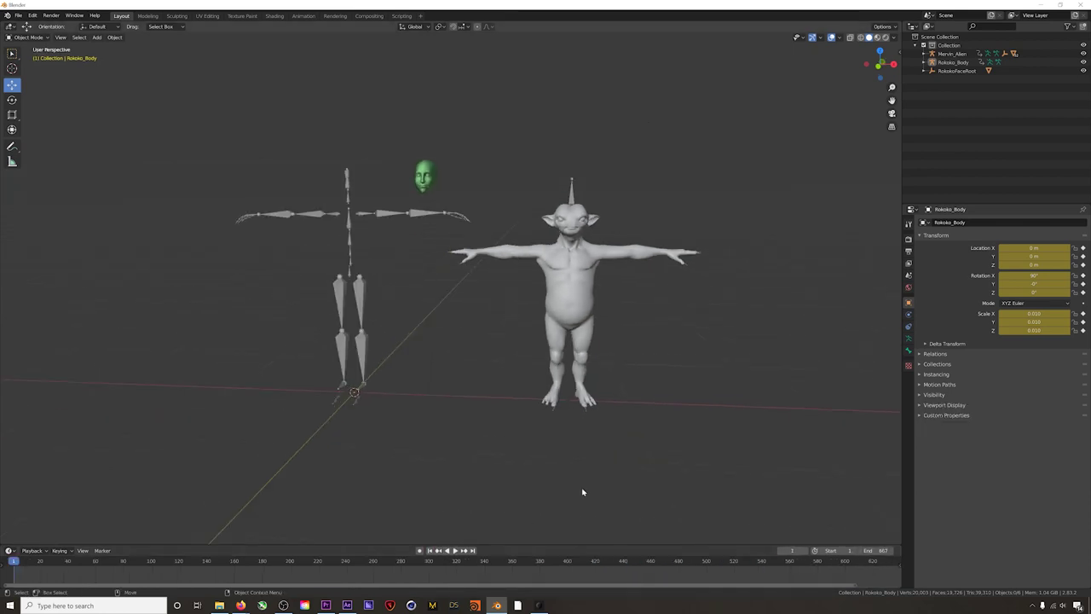
{"action": "left_click", "coordinate": [897, 56]}
{"action": "left_click", "coordinate": [897, 118]}
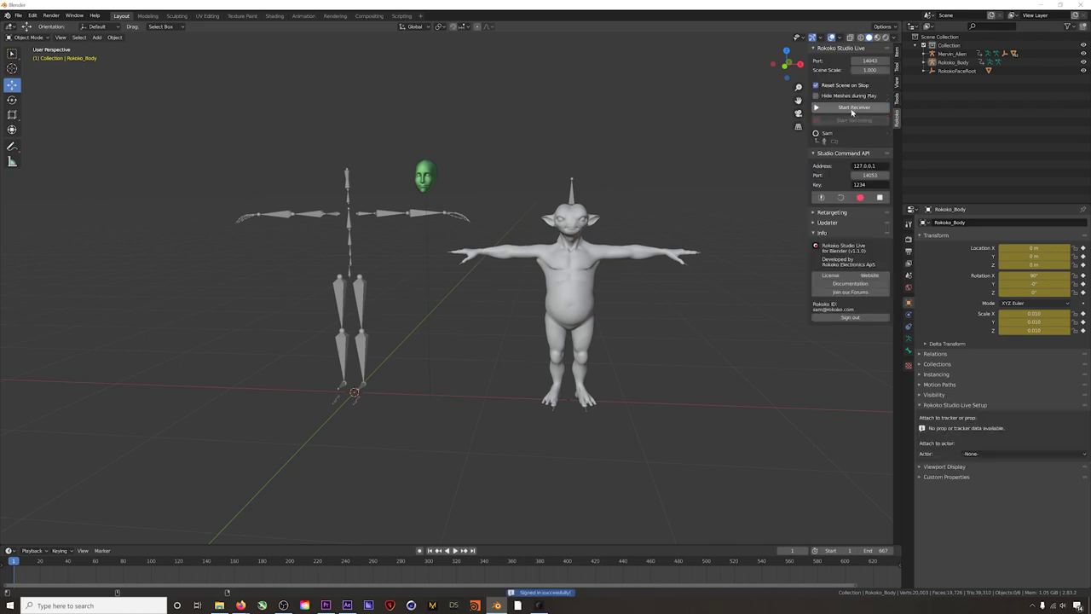
Set Rokoko_Body as source and Mervin_Alien as target, then build the bone list
{"action": "left_click", "coordinate": [832, 212]}
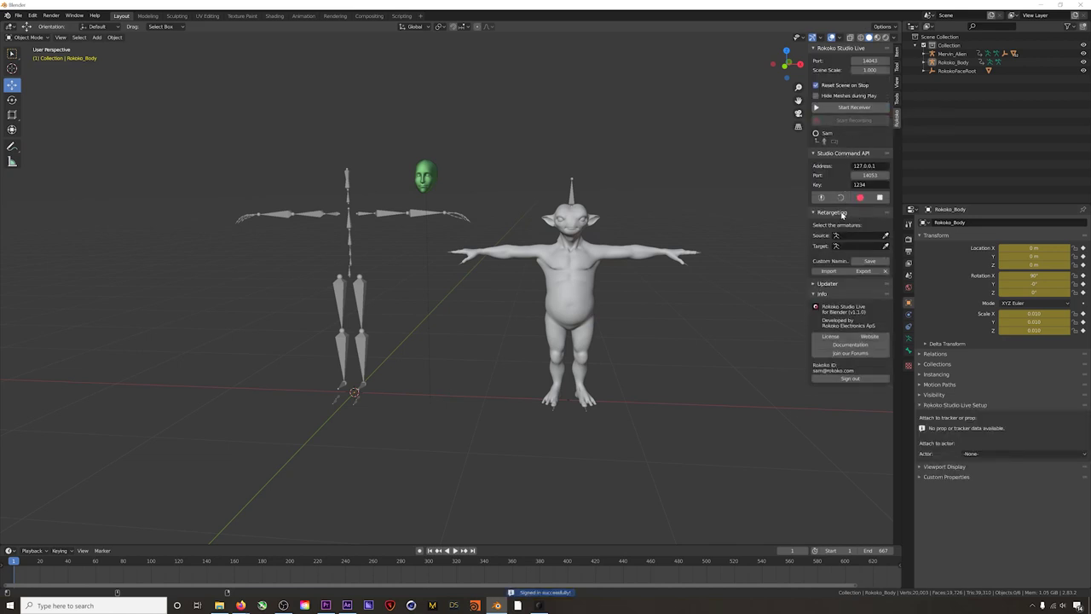
{"action": "middle_click_drag", "start_coordinate": [548, 315], "coordinate": [507, 320]}
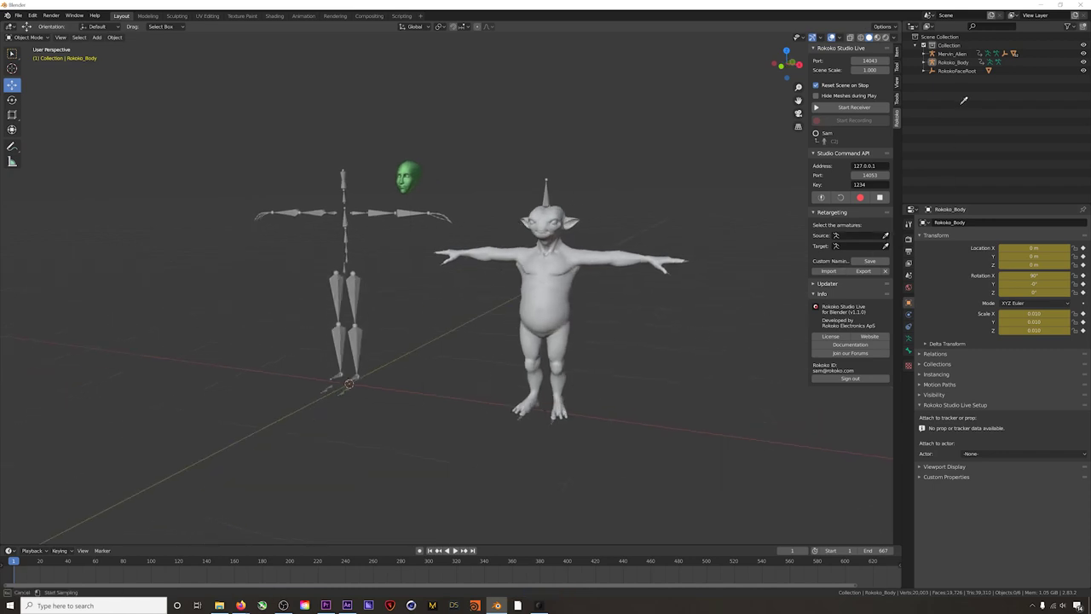
{"action": "left_click", "coordinate": [950, 57]}
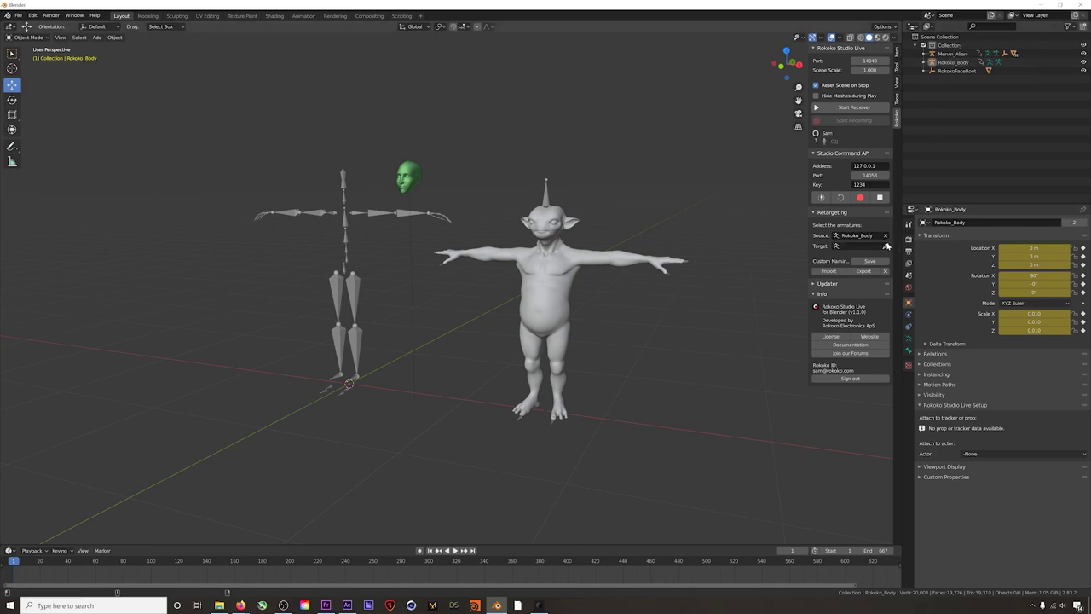
{"action": "left_click", "coordinate": [953, 52]}
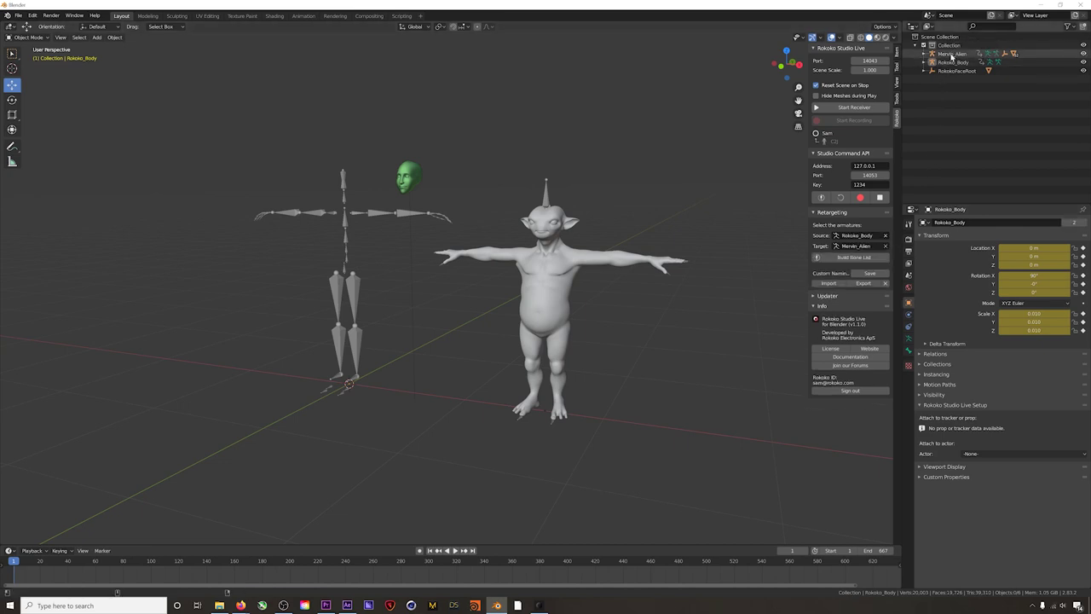
{"action": "left_click", "coordinate": [859, 258]}
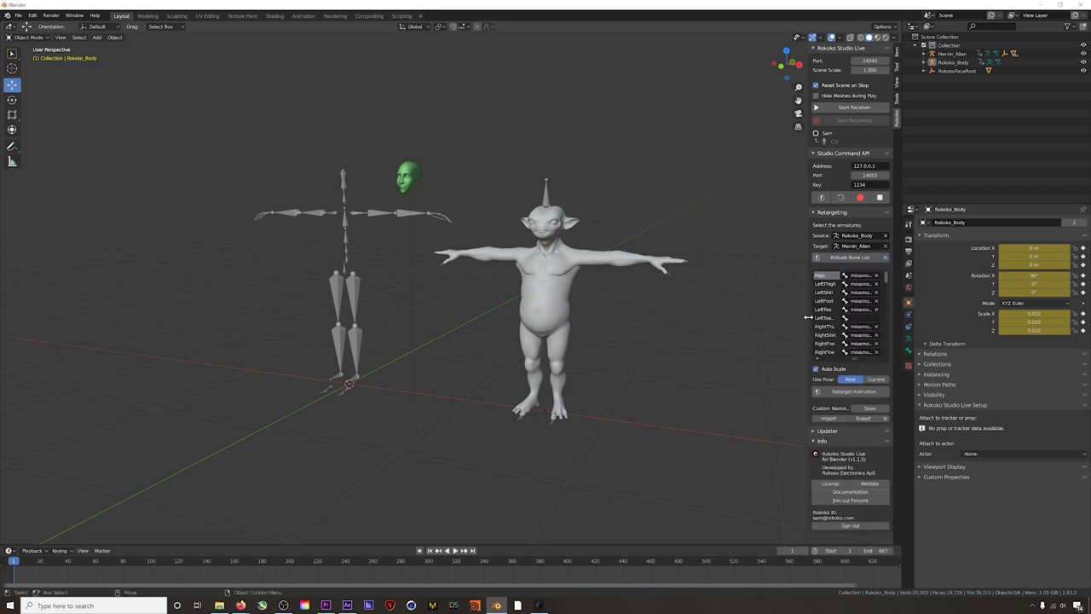
{"action": "left_click_drag", "start_coordinate": [808, 317], "coordinate": [739, 317]}
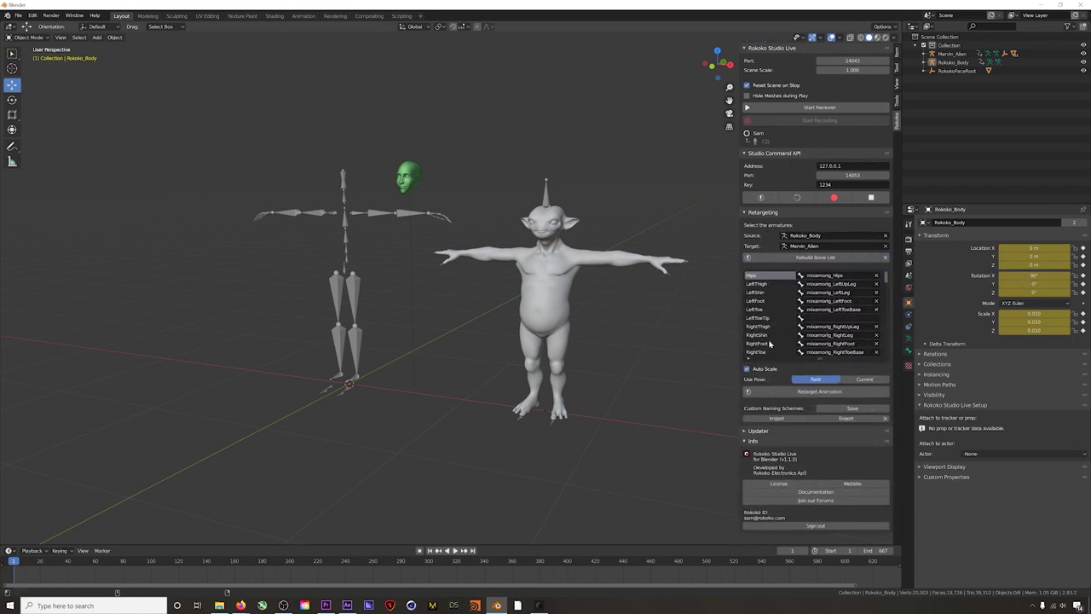
Check the Hips bone mapping and retarget the animation using the current pose
{"action": "scroll", "coordinate": [774, 323], "scroll_direction": "down", "scroll_amount": 5}
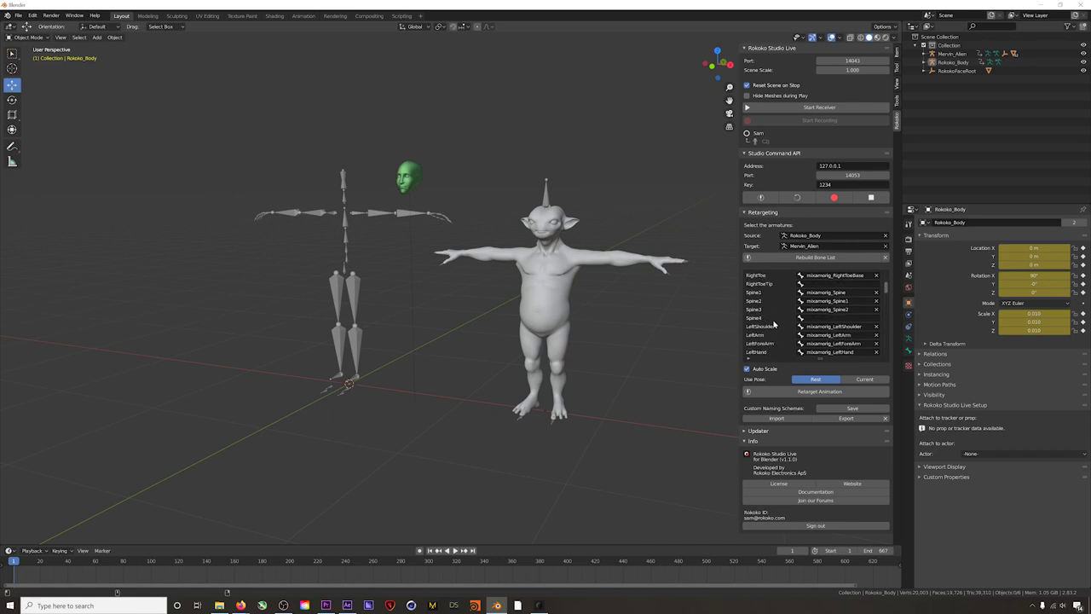
{"action": "scroll", "coordinate": [774, 323], "scroll_direction": "up", "scroll_amount": 5}
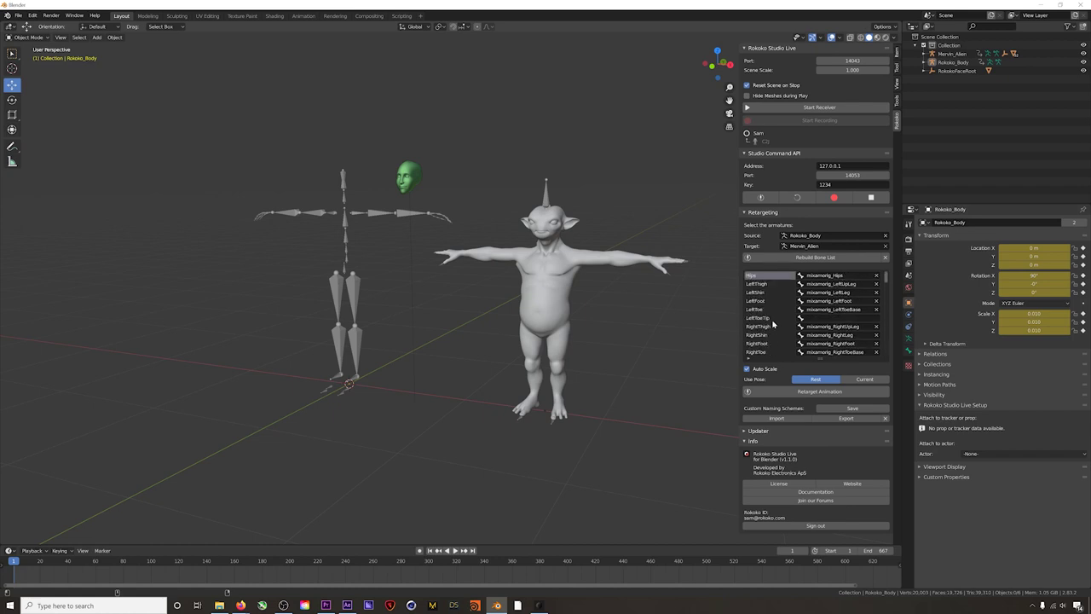
{"action": "left_click", "coordinate": [820, 276]}
{"action": "left_click", "coordinate": [814, 393]}
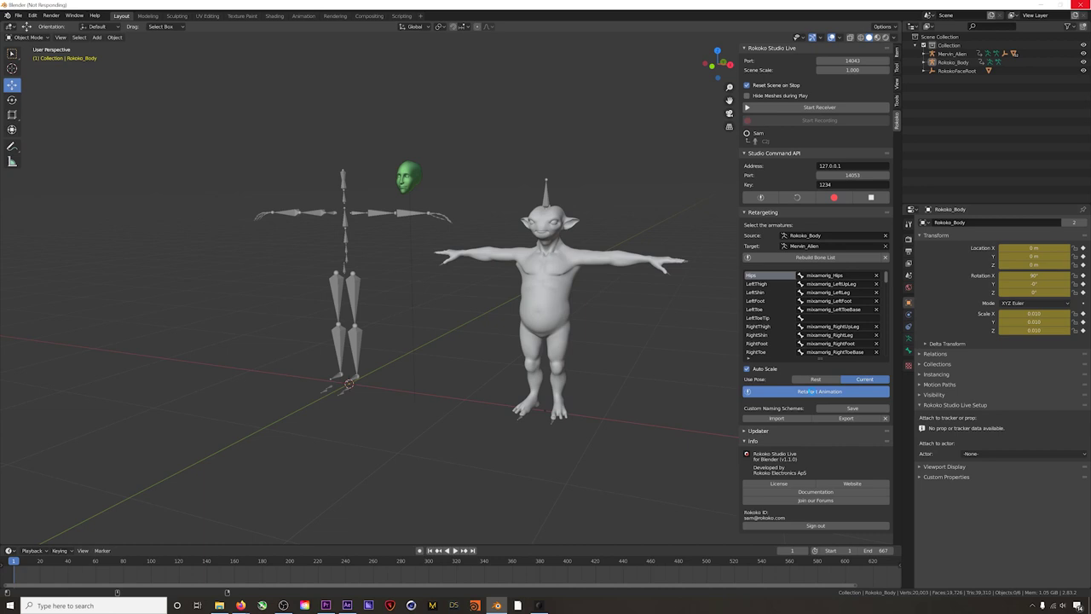
Play the timeline and orbit around Mervin_Alien dancing alongside the Rokoko skeleton, then stop playback
{"action": "key", "text": "space"}
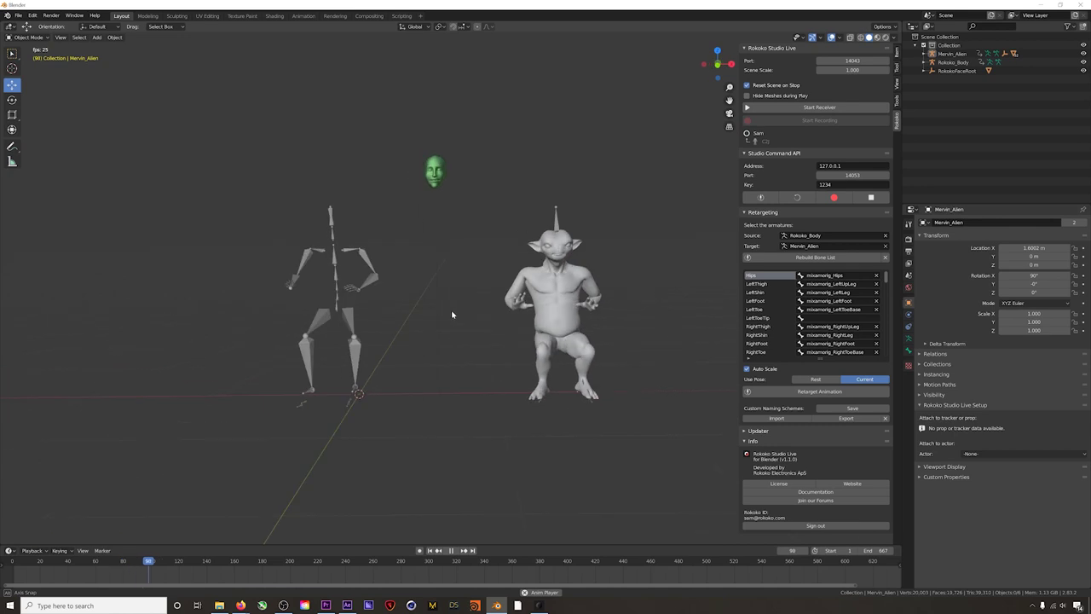
{"action": "middle_click_drag", "start_coordinate": [474, 321], "coordinate": [412, 328]}
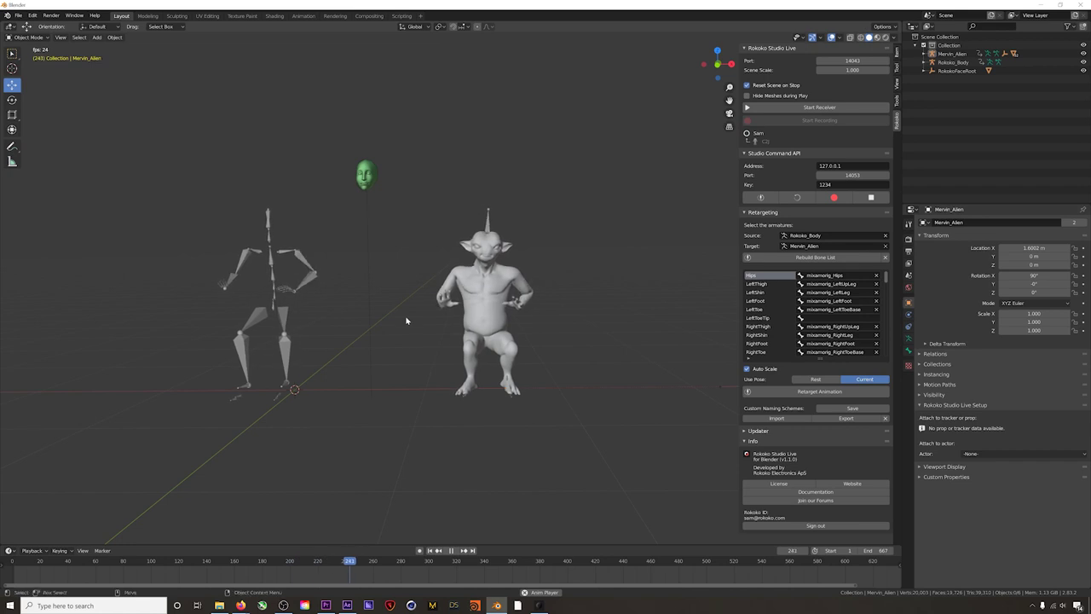
{"action": "middle_click_drag", "start_coordinate": [378, 315], "coordinate": [385, 313]}
{"action": "scroll", "coordinate": [384, 313], "scroll_direction": "up", "scroll_amount": 4}
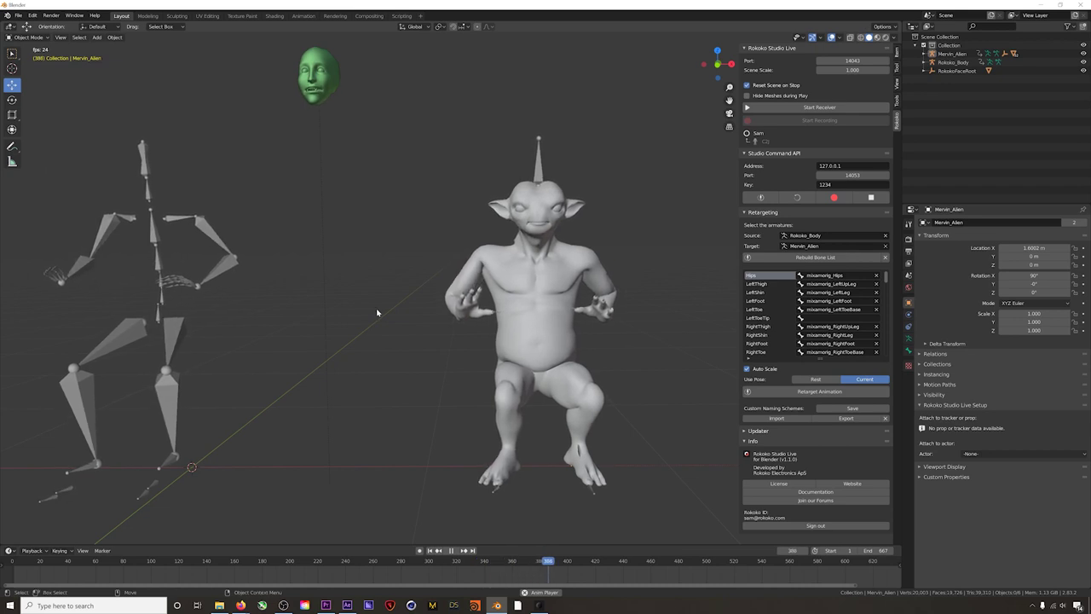
{"action": "left_click", "coordinate": [452, 551]}
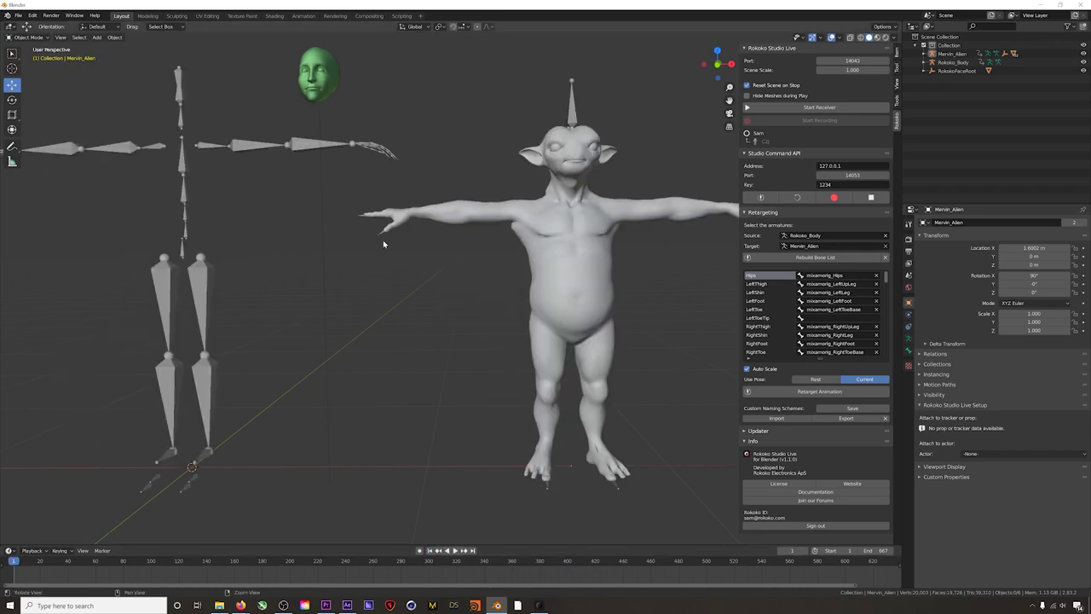
{"action": "scroll", "coordinate": [382, 239], "scroll_direction": "up", "scroll_amount": 6}
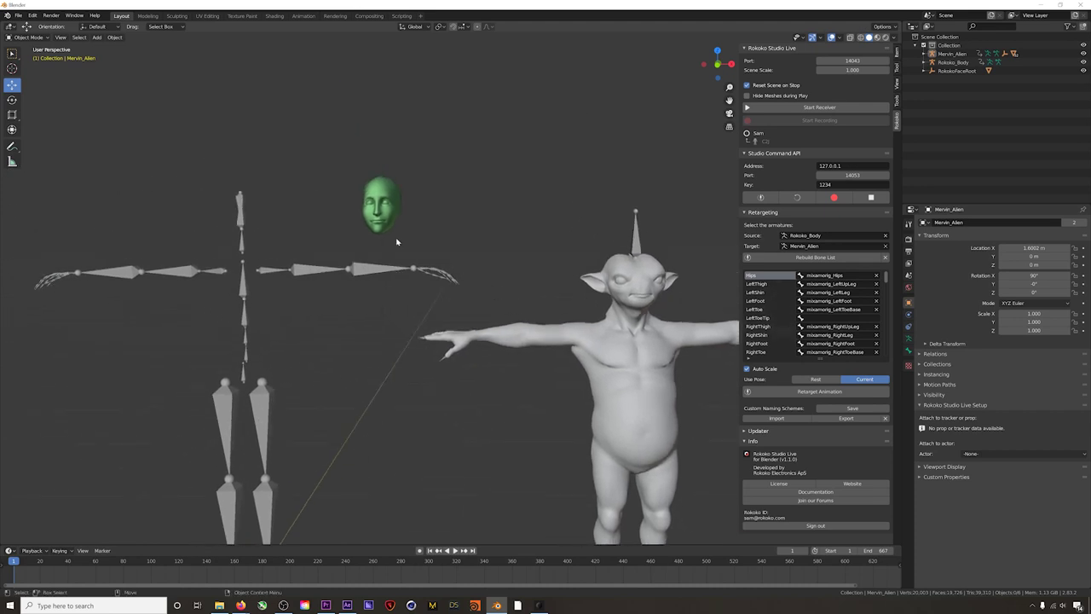
{"action": "middle_click_drag", "start_coordinate": [424, 321], "coordinate": [454, 386]}
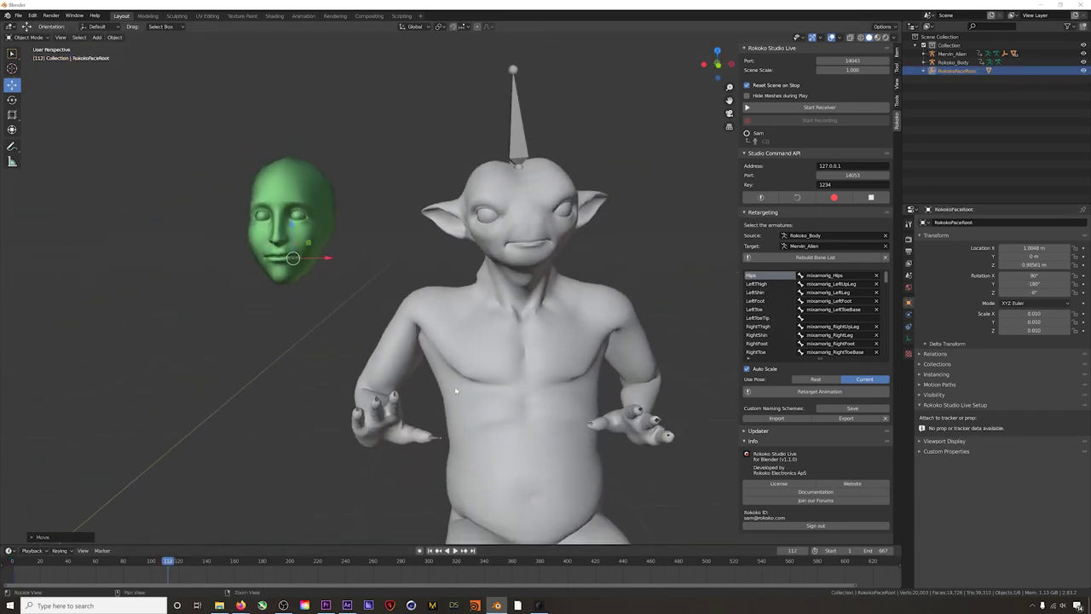
Show the RokokoFaceRoot face mesh's shape keys and scrub through the recorded frames
{"action": "left_click", "coordinate": [430, 551]}
{"action": "left_click", "coordinate": [454, 551]}
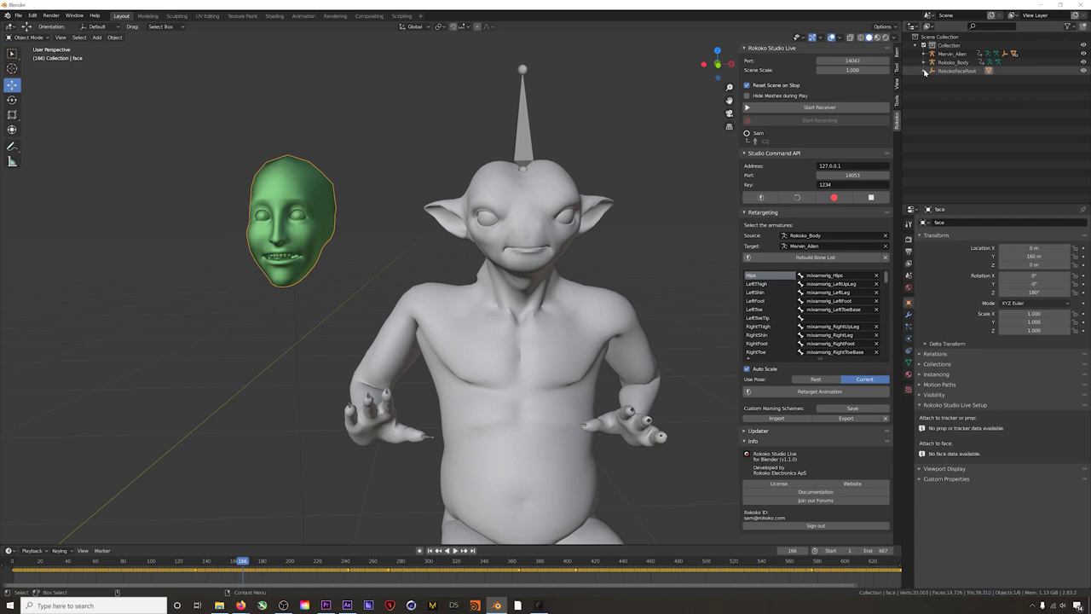
{"action": "left_click", "coordinate": [925, 72]}
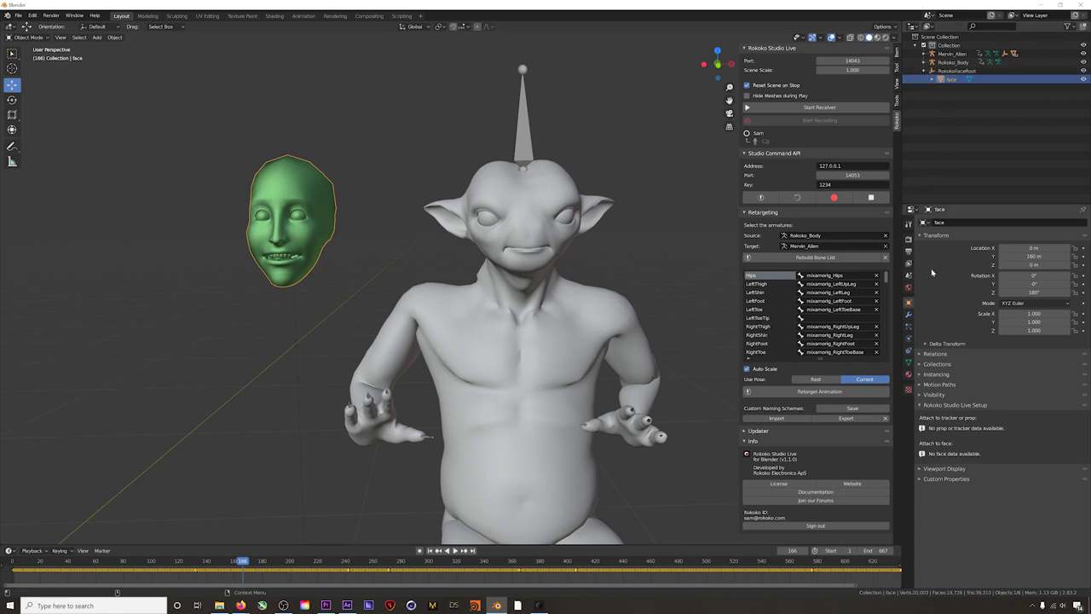
{"action": "left_click", "coordinate": [908, 364]}
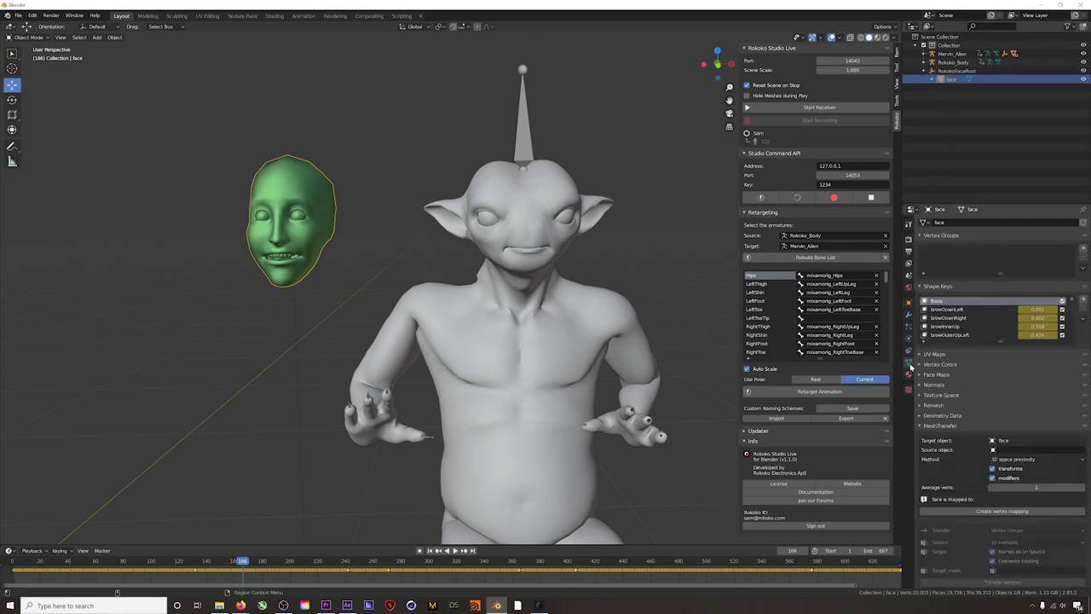
{"action": "scroll", "coordinate": [936, 316], "scroll_direction": "down", "scroll_amount": 2}
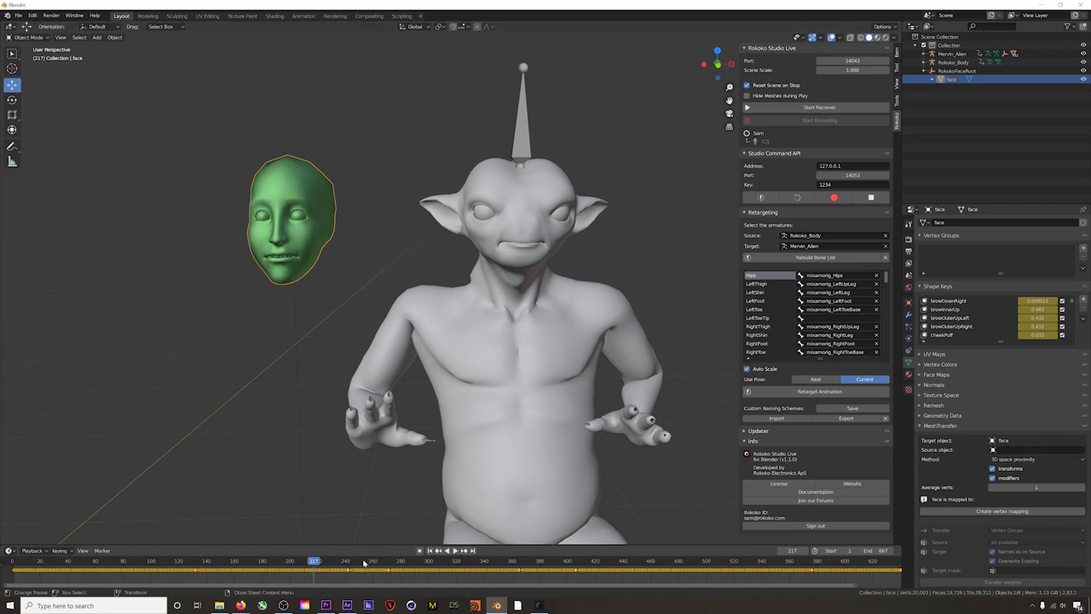
{"action": "left_click_drag", "start_coordinate": [364, 562], "coordinate": [469, 559]}
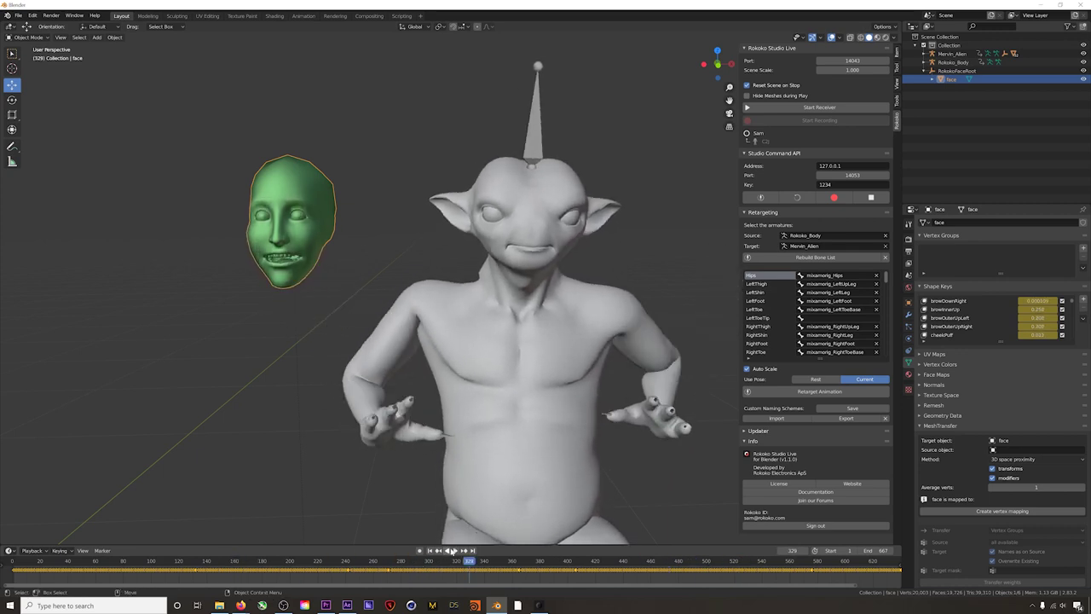
Test the mouthPucker shape key on GenesisMale_Shape, then jump back to frame 1
{"action": "left_click", "coordinate": [951, 54]}
{"action": "left_click", "coordinate": [926, 53]}
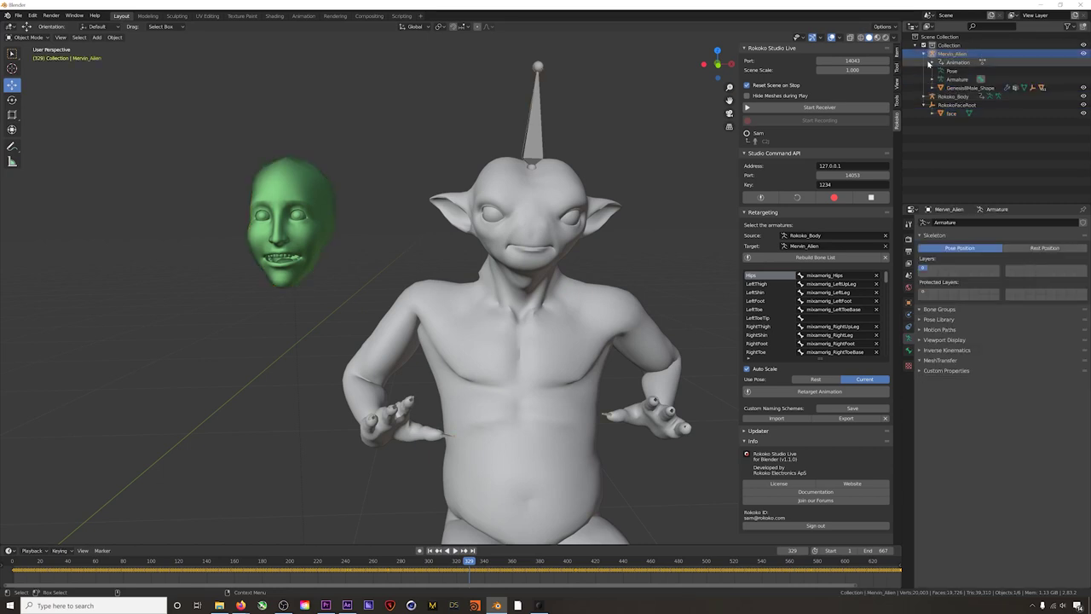
{"action": "left_click", "coordinate": [957, 87]}
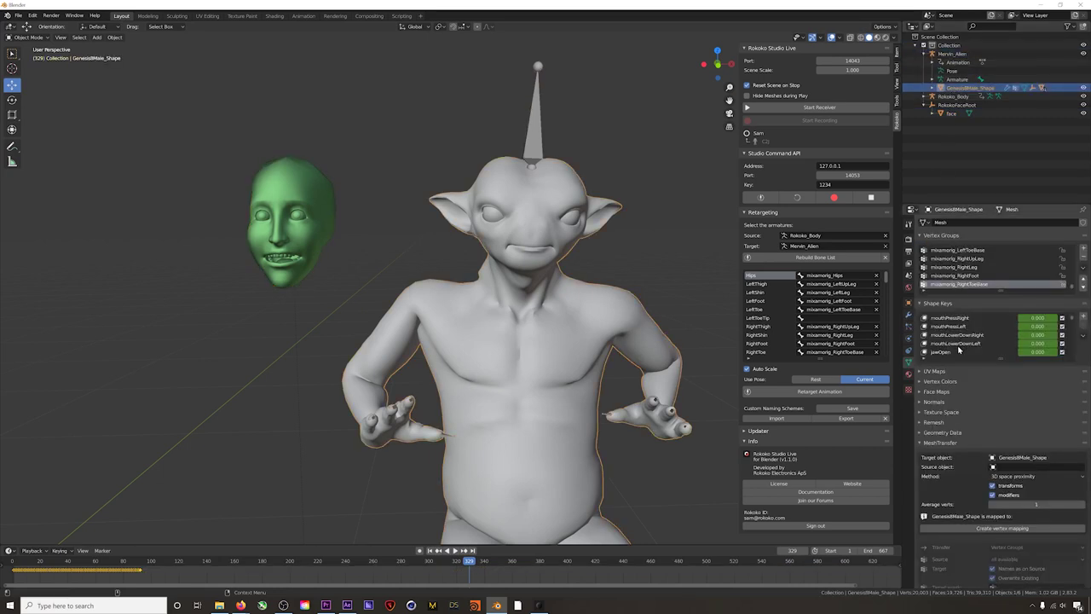
{"action": "scroll", "coordinate": [956, 334], "scroll_direction": "up", "scroll_amount": 3}
{"action": "left_click", "coordinate": [947, 326]}
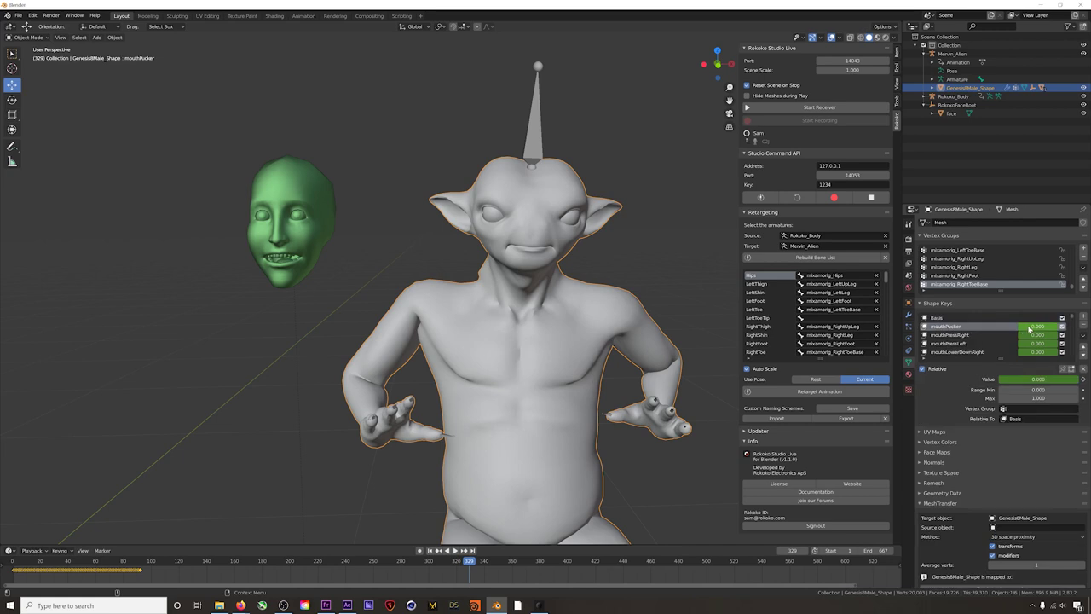
{"action": "left_click_drag", "start_coordinate": [1038, 378], "coordinate": [1019, 344]}
{"action": "scroll", "coordinate": [977, 337], "scroll_direction": "down", "scroll_amount": 3}
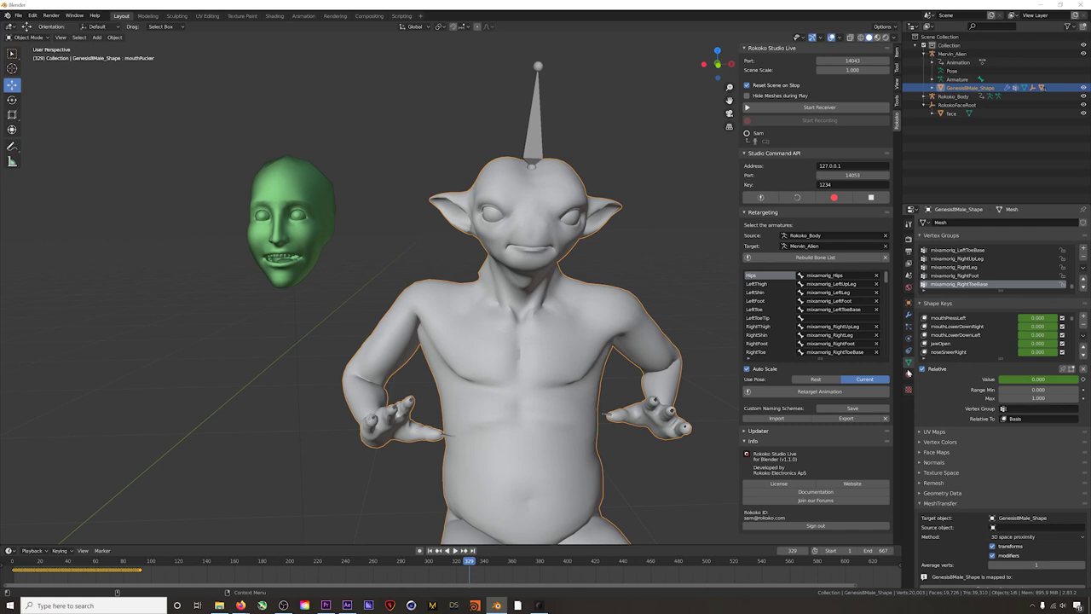
{"action": "left_click", "coordinate": [429, 550]}
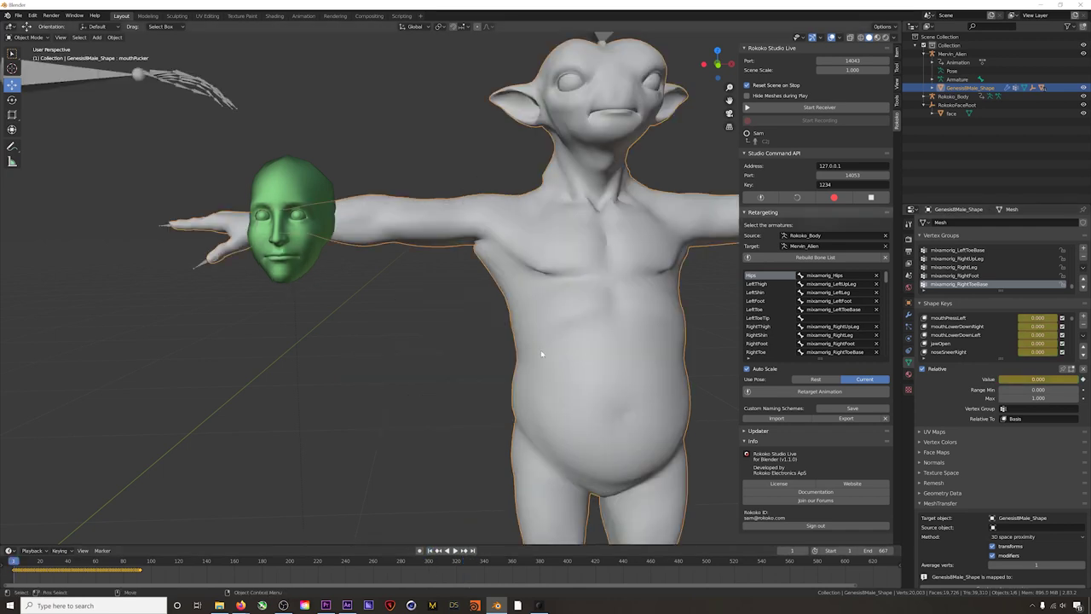
In the Animation workspace, copy all the face's keyframes and paste them onto GenesisMale_Shape
{"action": "left_click", "coordinate": [302, 16]}
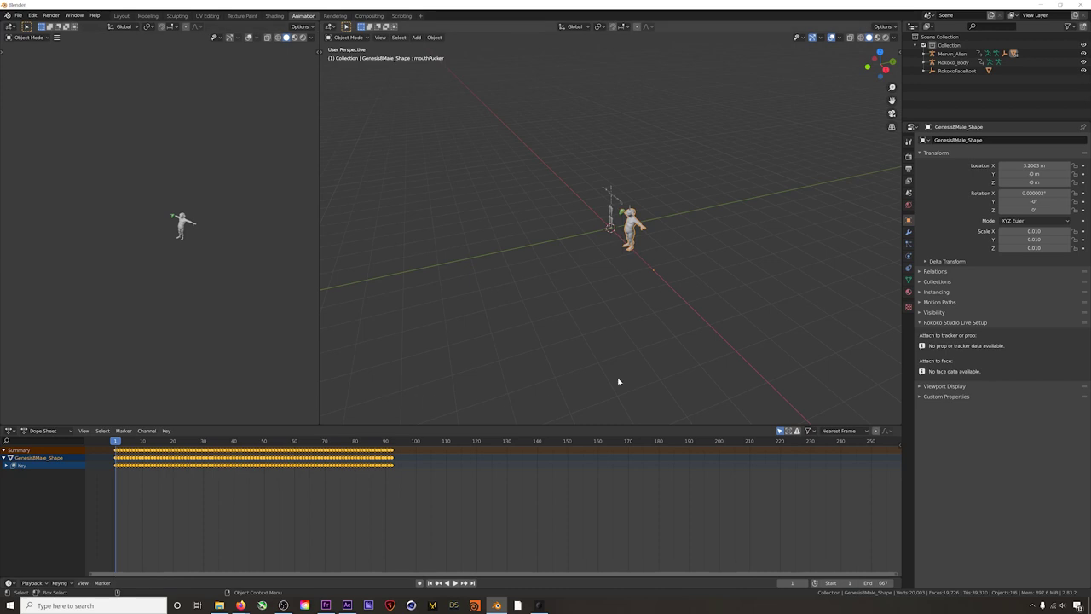
{"action": "left_click", "coordinate": [946, 78]}
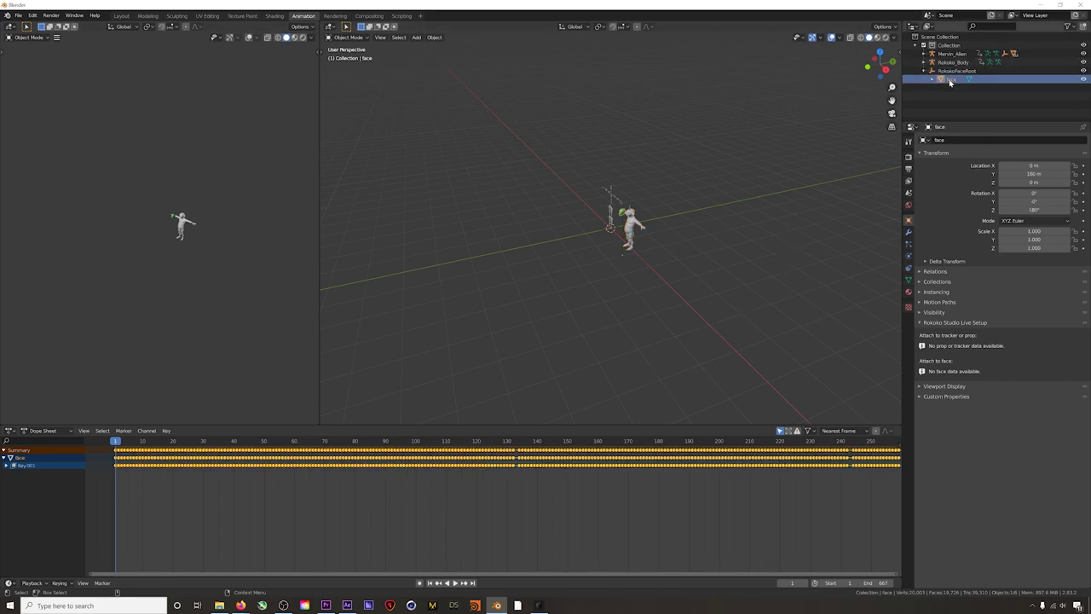
{"action": "left_click", "coordinate": [329, 496]}
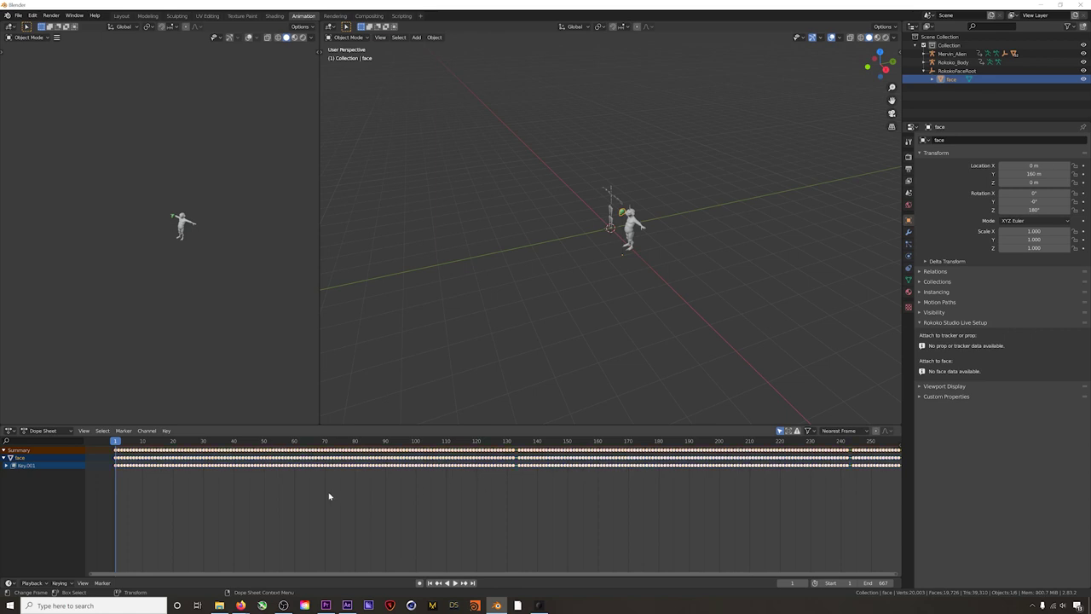
{"action": "key", "text": "a"}
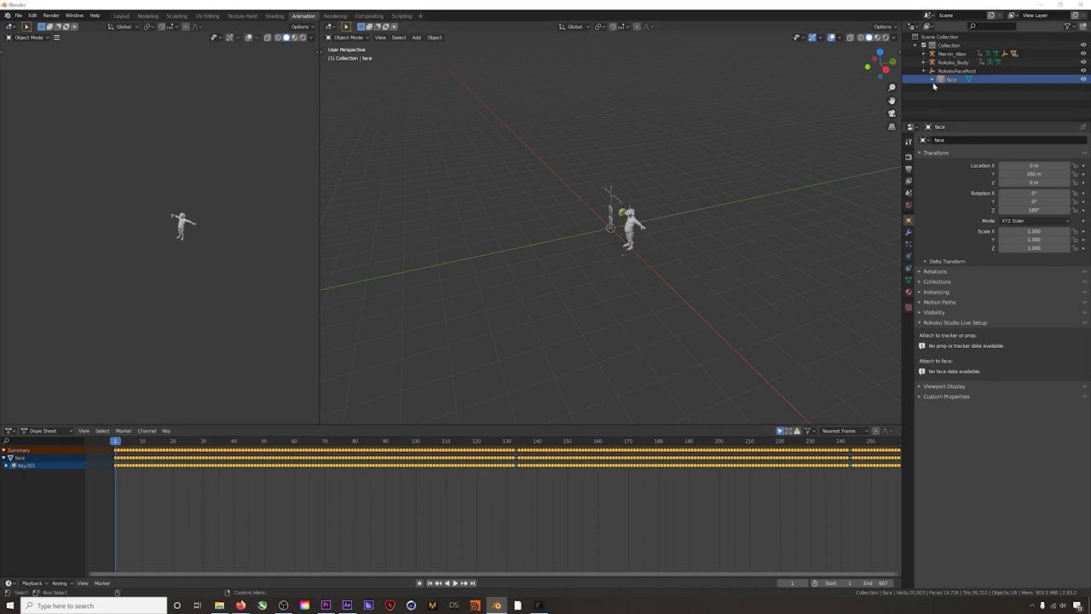
{"action": "left_click", "coordinate": [948, 53]}
{"action": "left_click", "coordinate": [924, 55]}
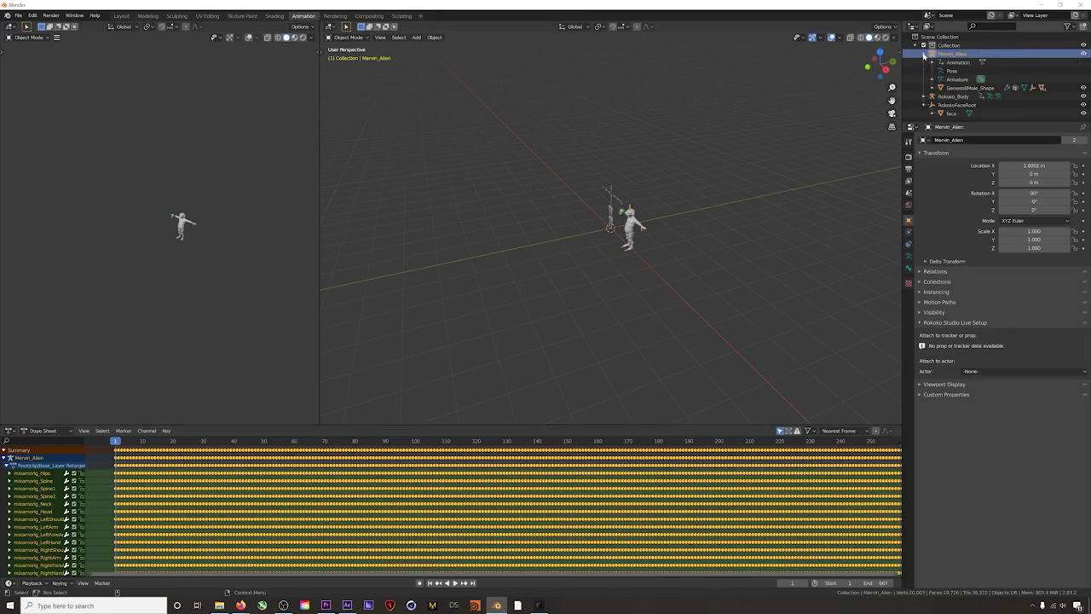
{"action": "left_click", "coordinate": [958, 89]}
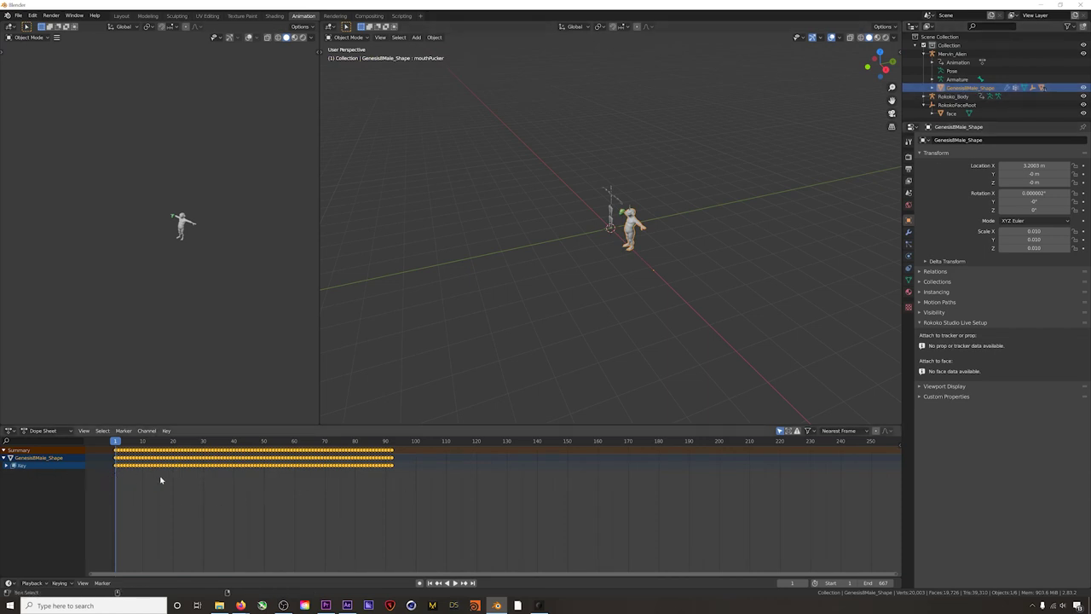
{"action": "key", "text": "ctrl+v"}
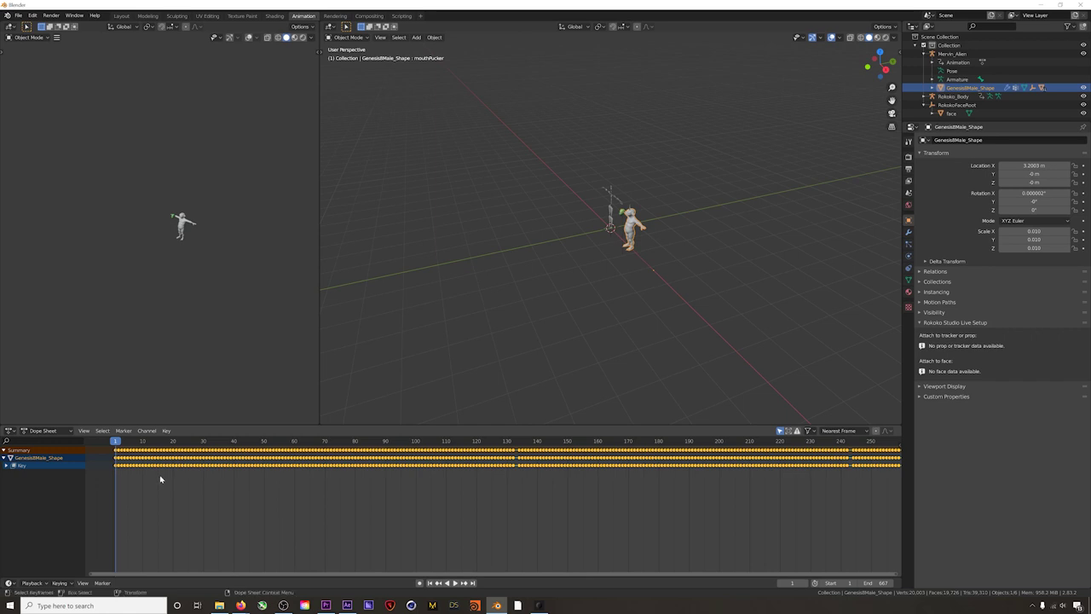
Back in Layout, deselect all, preview the animation and delete the Rokoko skeleton
{"action": "left_click", "coordinate": [121, 15]}
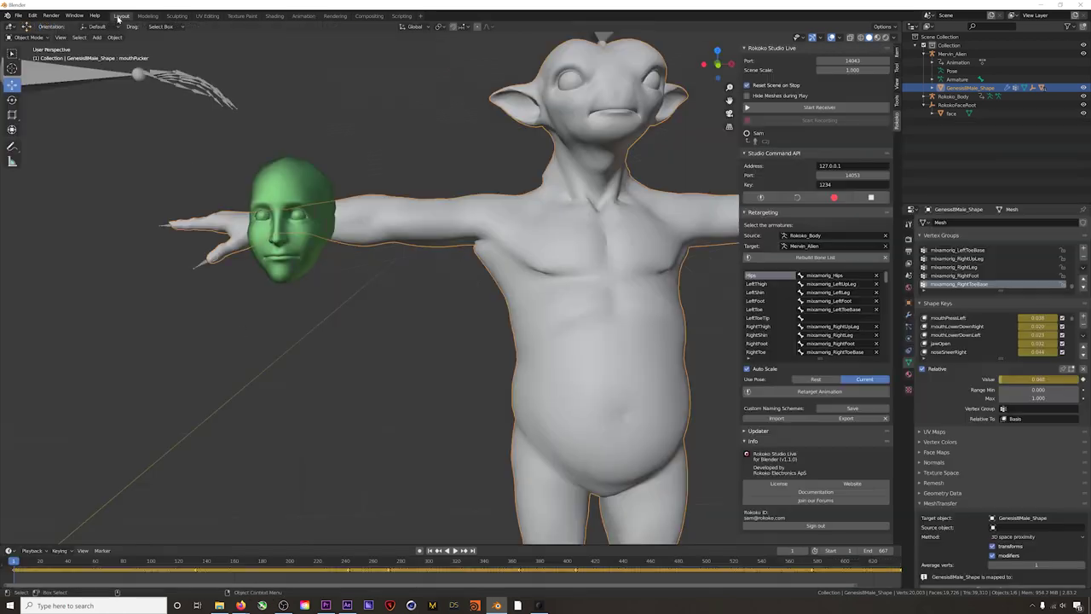
{"action": "left_click", "coordinate": [498, 448]}
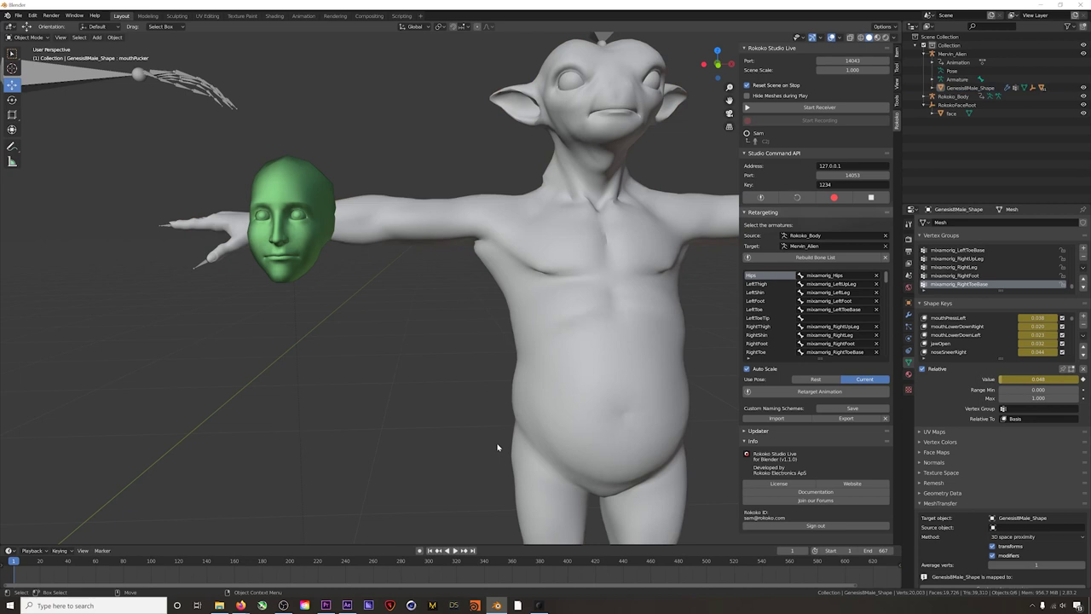
{"action": "left_click", "coordinate": [454, 550]}
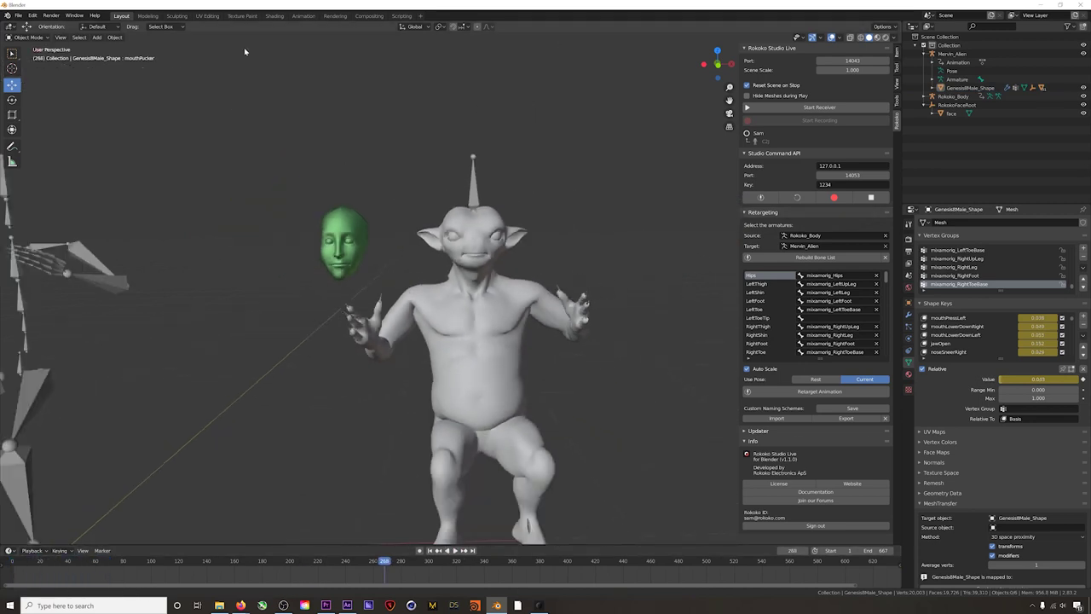
{"action": "scroll", "coordinate": [358, 298], "scroll_direction": "down", "scroll_amount": 3}
{"action": "key", "text": "Delete"}
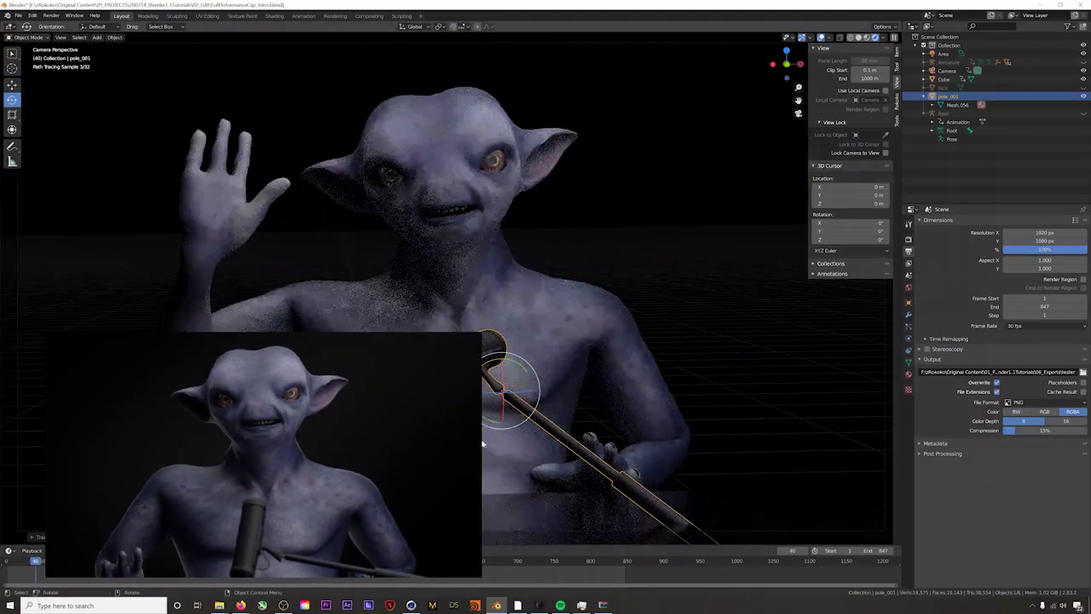
Rotate the alien's pole, then free-rotate it to its final angle
{"action": "key", "text": "r"}
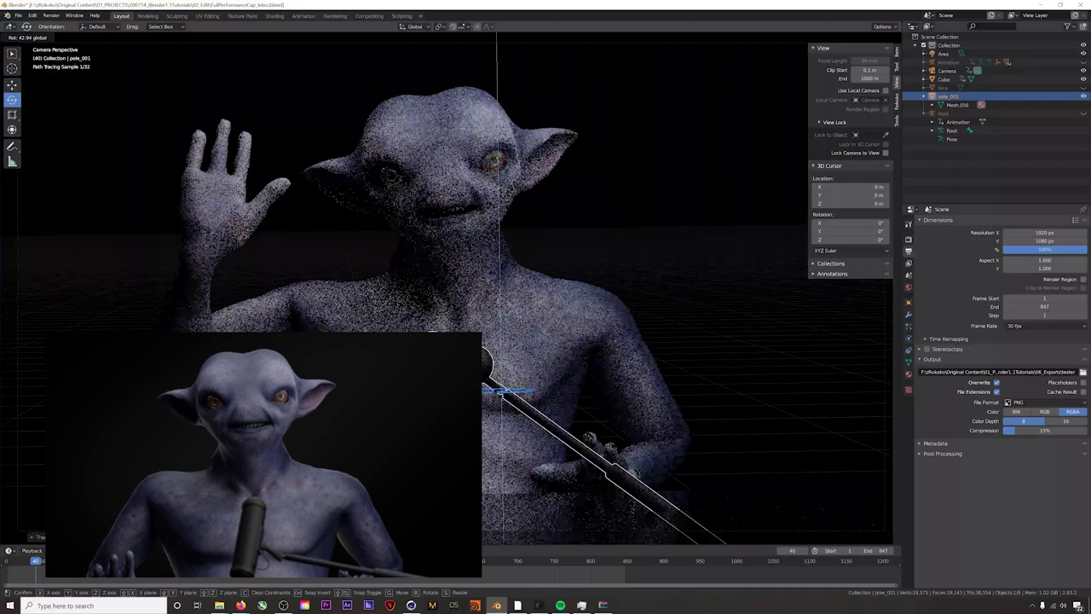
{"action": "left_click", "coordinate": [512, 400]}
{"action": "key", "text": "r"}
{"action": "key", "text": "r"}
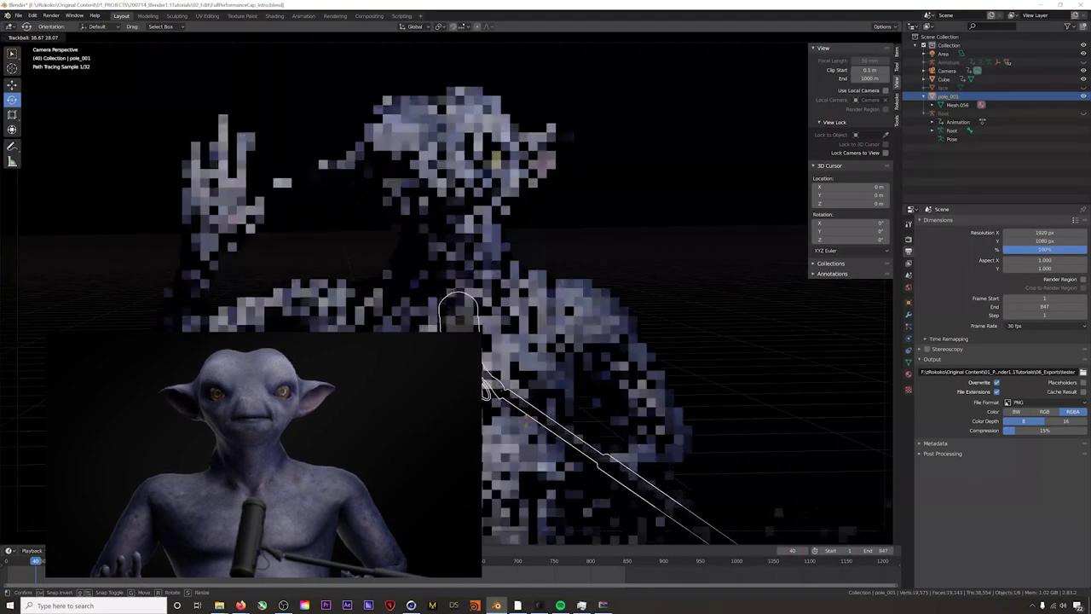
{"action": "left_click", "coordinate": [490, 392]}
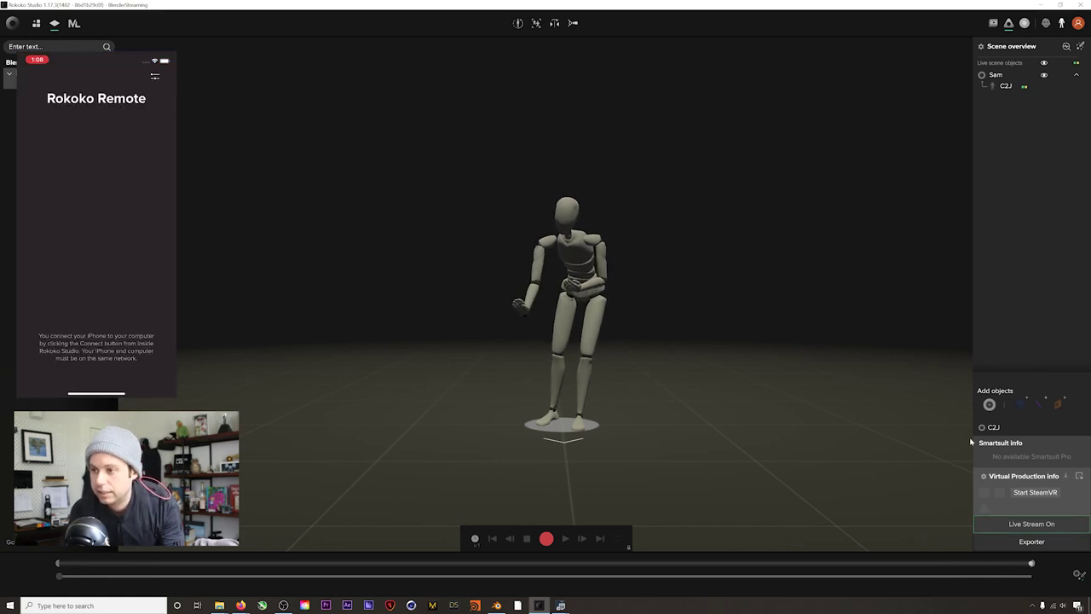
Connect the listed iPhone from the Rokoko Remote device list
{"action": "left_click", "coordinate": [1025, 23]}
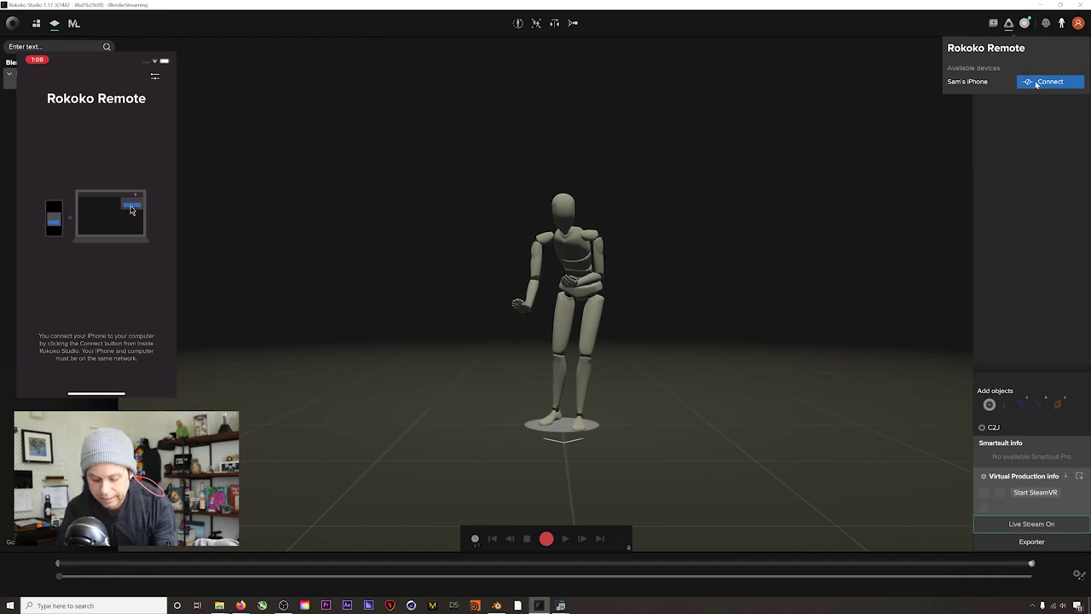
{"action": "left_click", "coordinate": [1036, 82]}
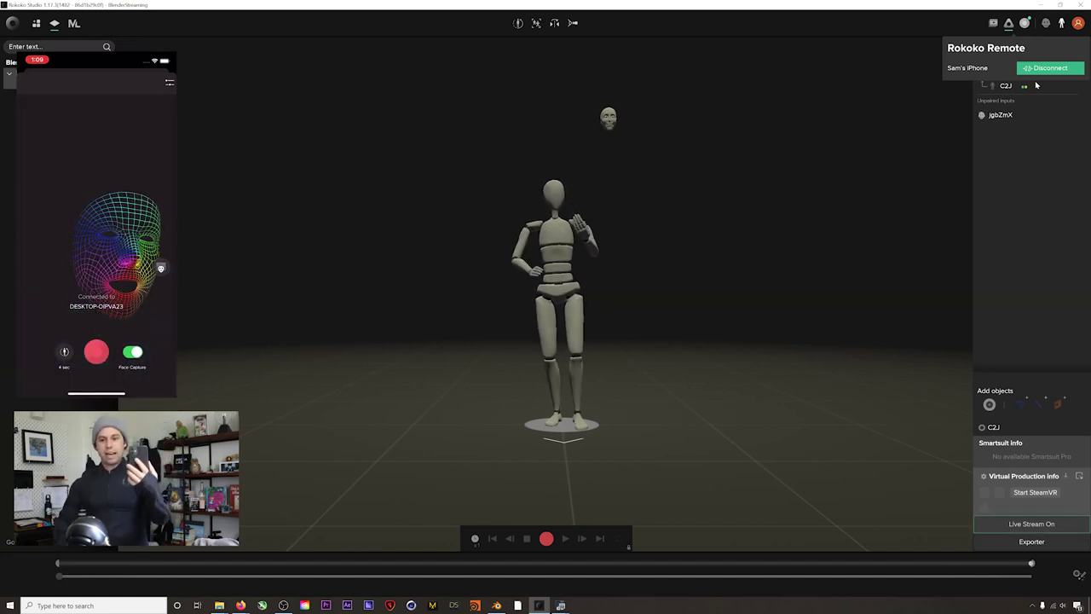
Pair the phone's face input with the actor and leave Blender streaming on at 127.0.0.1:14043
{"action": "left_click", "coordinate": [1084, 178]}
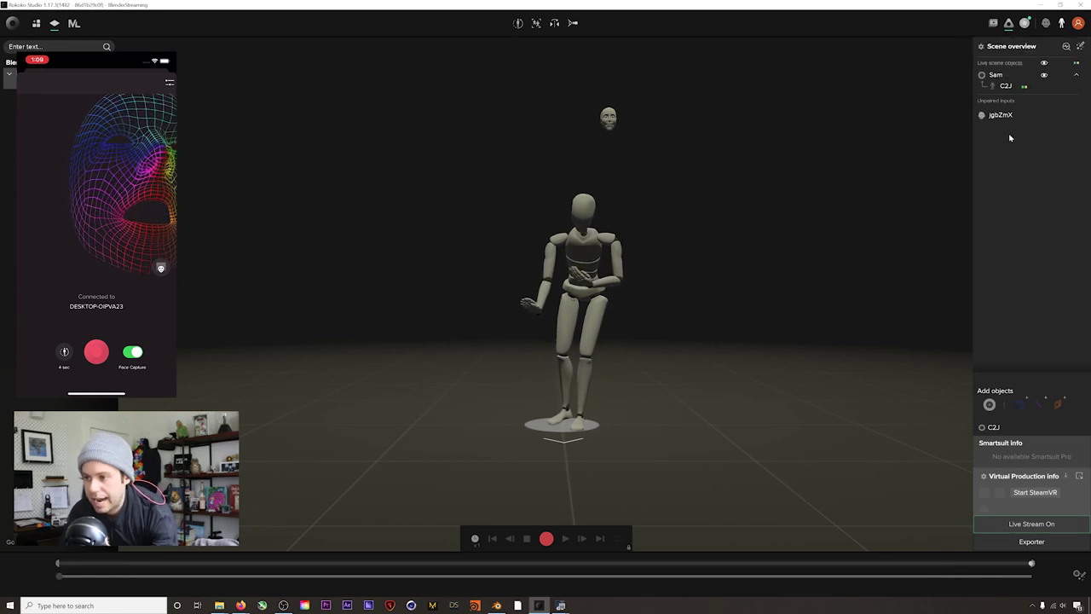
{"action": "left_click_drag", "start_coordinate": [1000, 119], "coordinate": [1010, 80]}
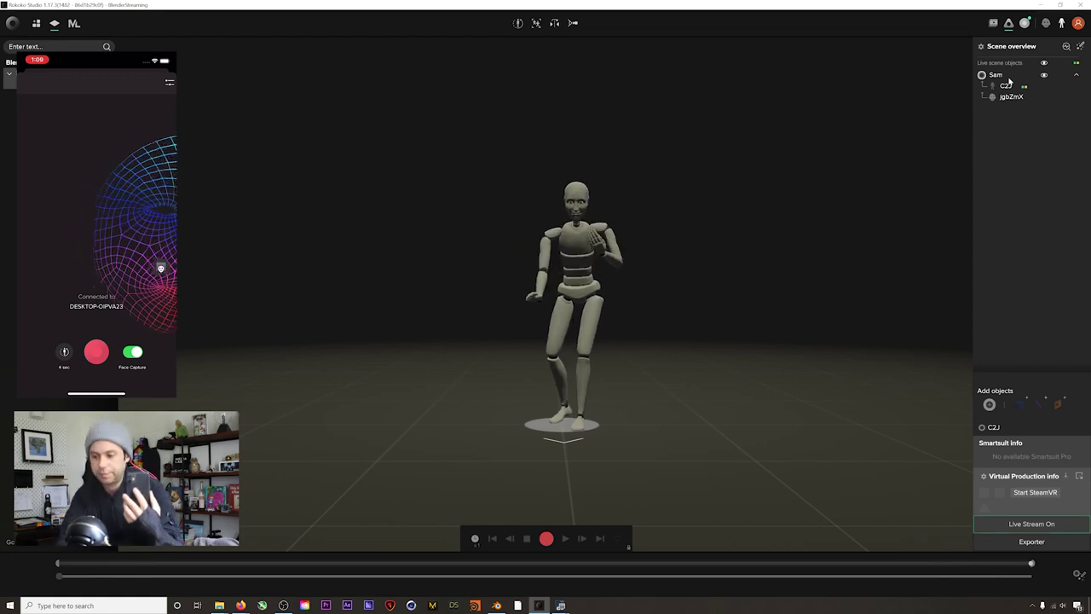
{"action": "left_click", "coordinate": [1032, 523]}
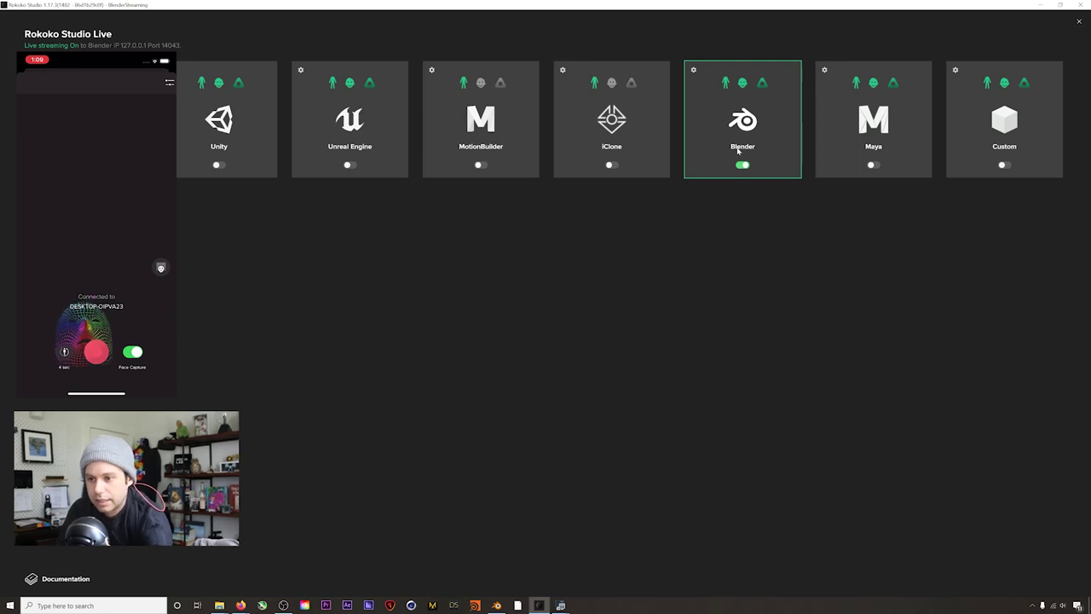
{"action": "left_click", "coordinate": [694, 71]}
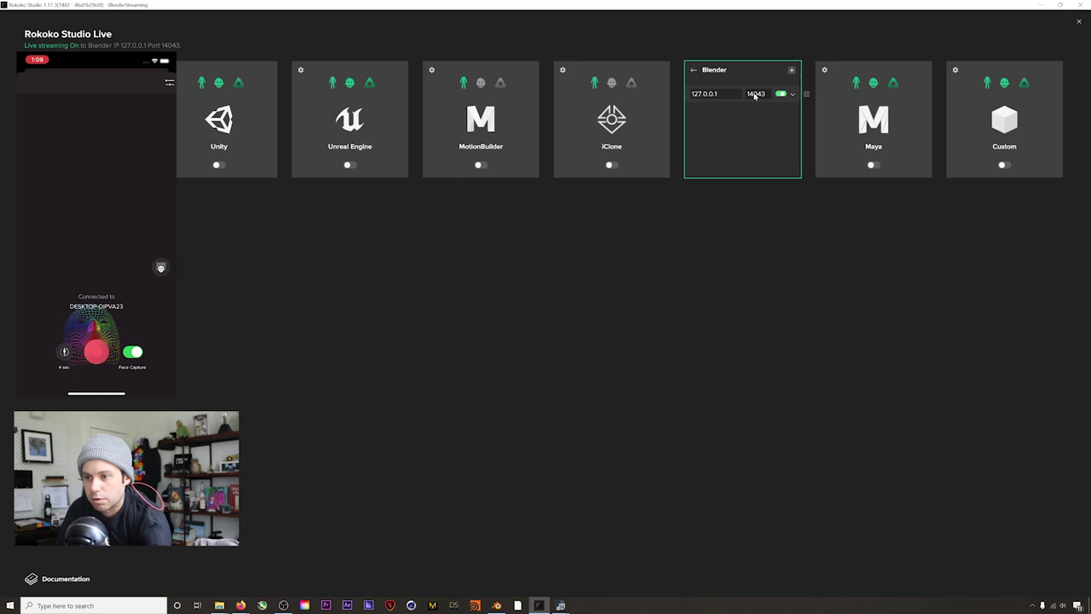
{"action": "left_click", "coordinate": [695, 71]}
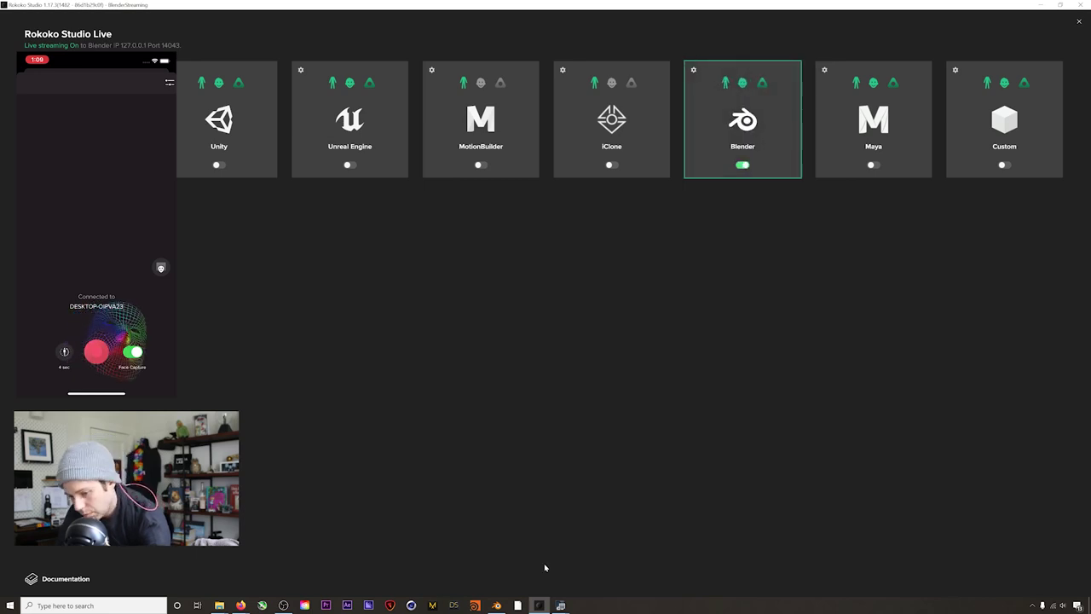
{"action": "left_click", "coordinate": [497, 605]}
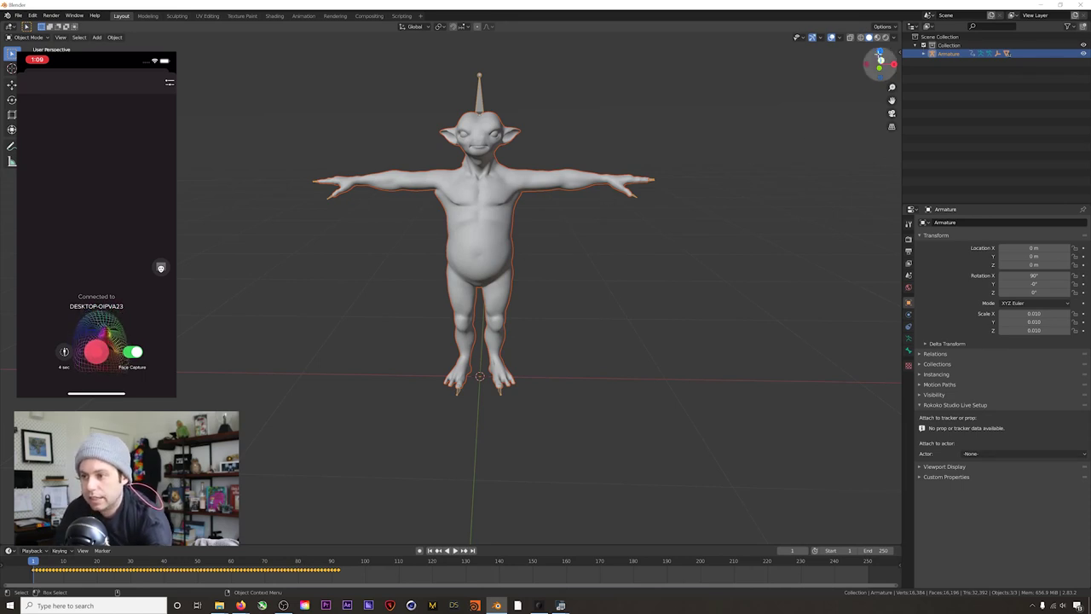
Start the Rokoko Studio Live receiver from the sidebar's Rokoko tab and reselect the Armature
{"action": "left_click", "coordinate": [897, 53]}
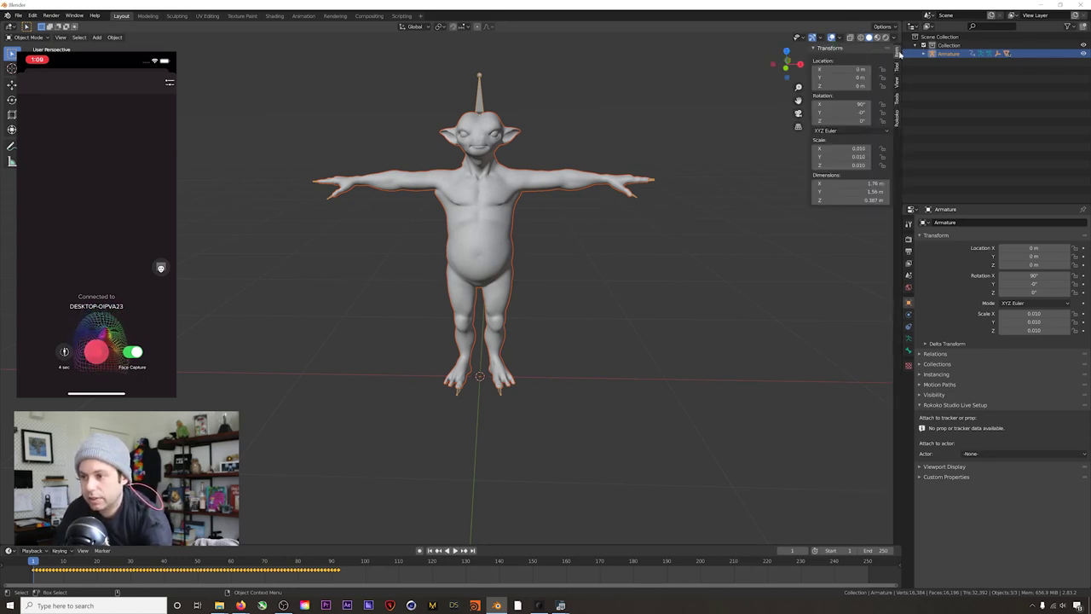
{"action": "left_click", "coordinate": [897, 118]}
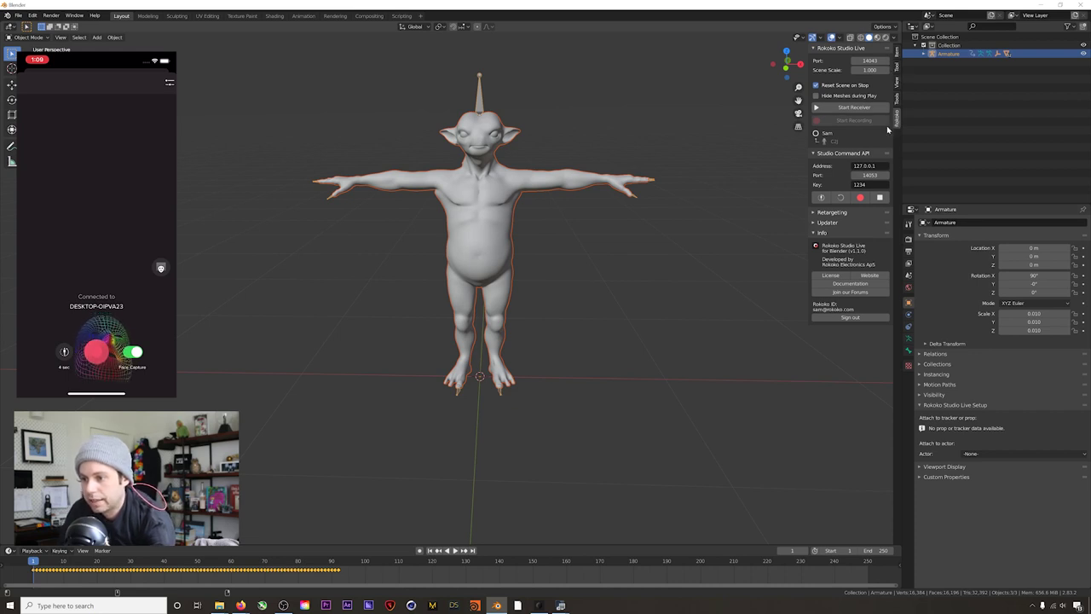
{"action": "left_click", "coordinate": [855, 109]}
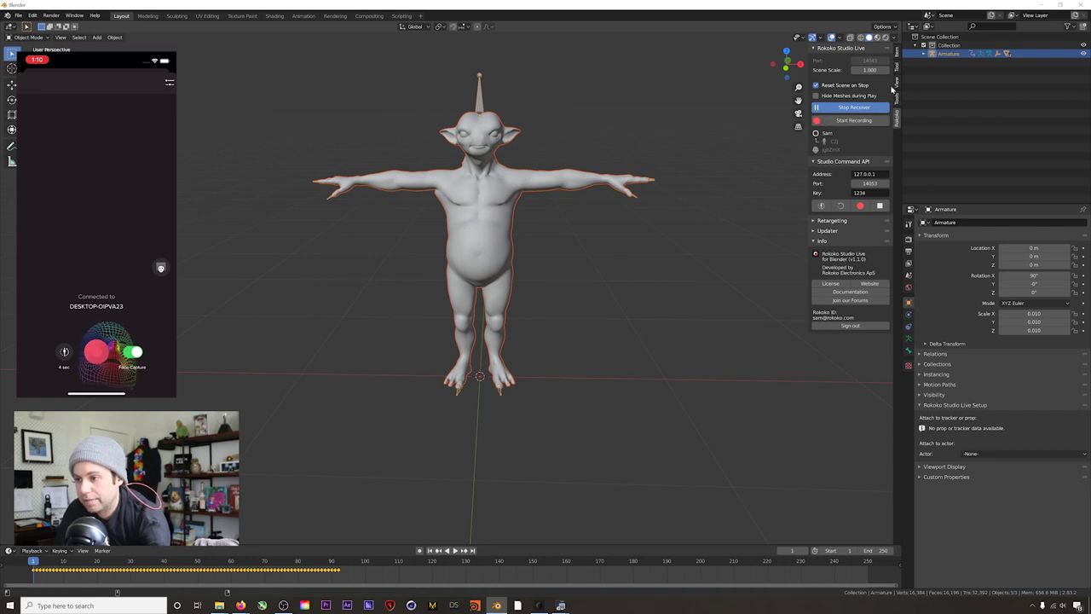
{"action": "left_click", "coordinate": [943, 59]}
{"action": "left_click", "coordinate": [943, 55]}
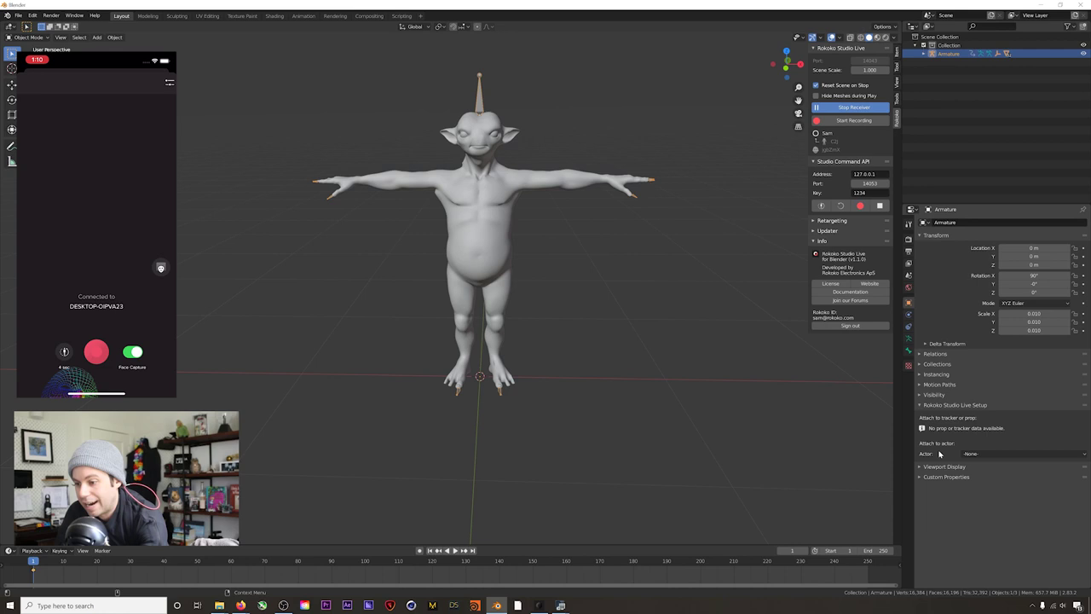
Set the armature's actor to C2J, auto-detect its bones, and save the T-pose
{"action": "left_click", "coordinate": [970, 454]}
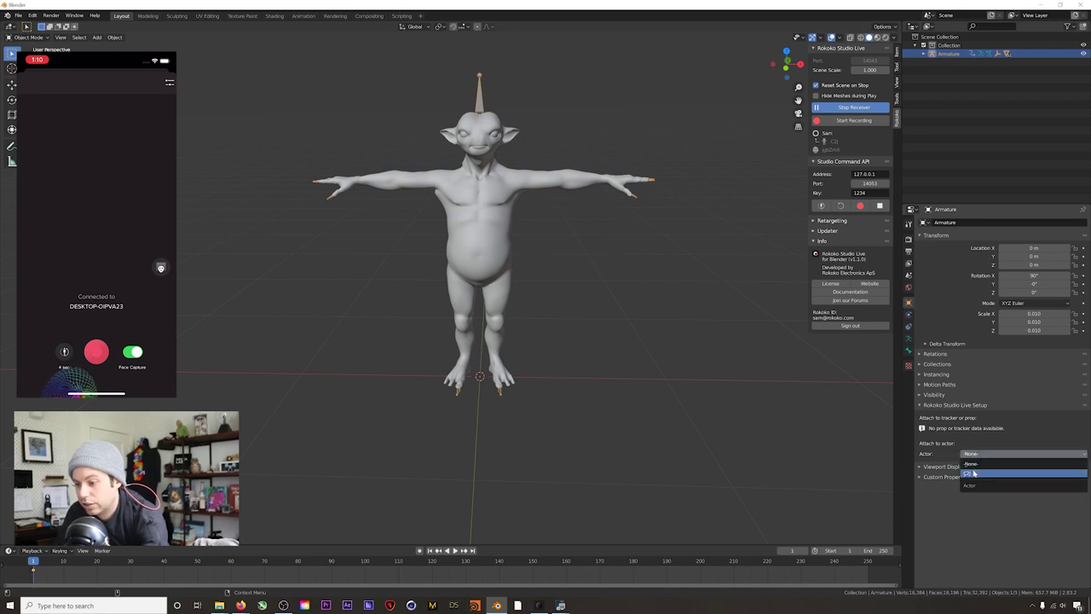
{"action": "left_click", "coordinate": [973, 474]}
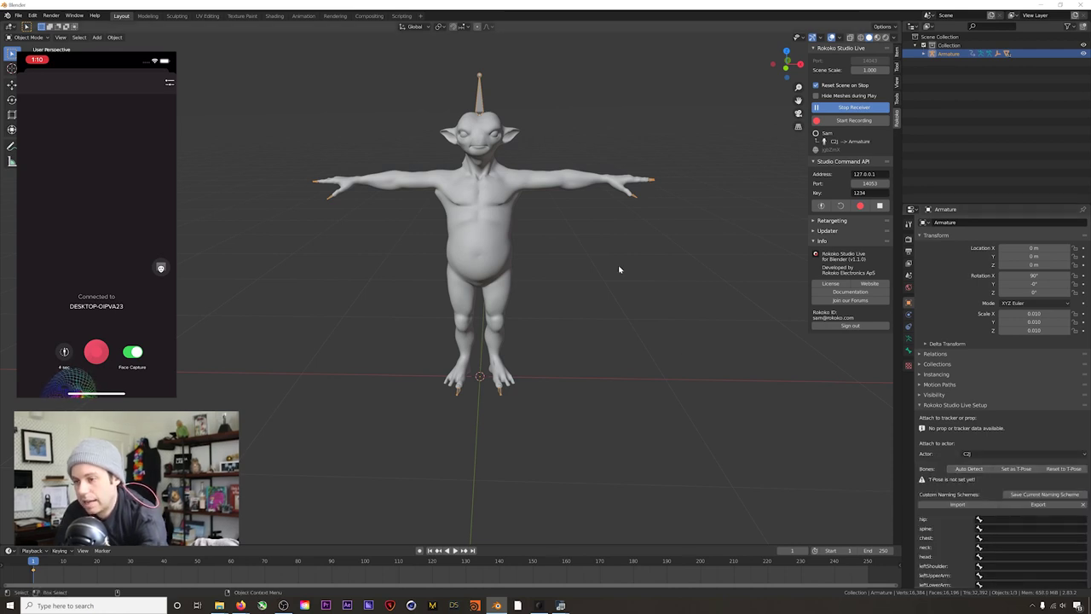
{"action": "left_click", "coordinate": [967, 469]}
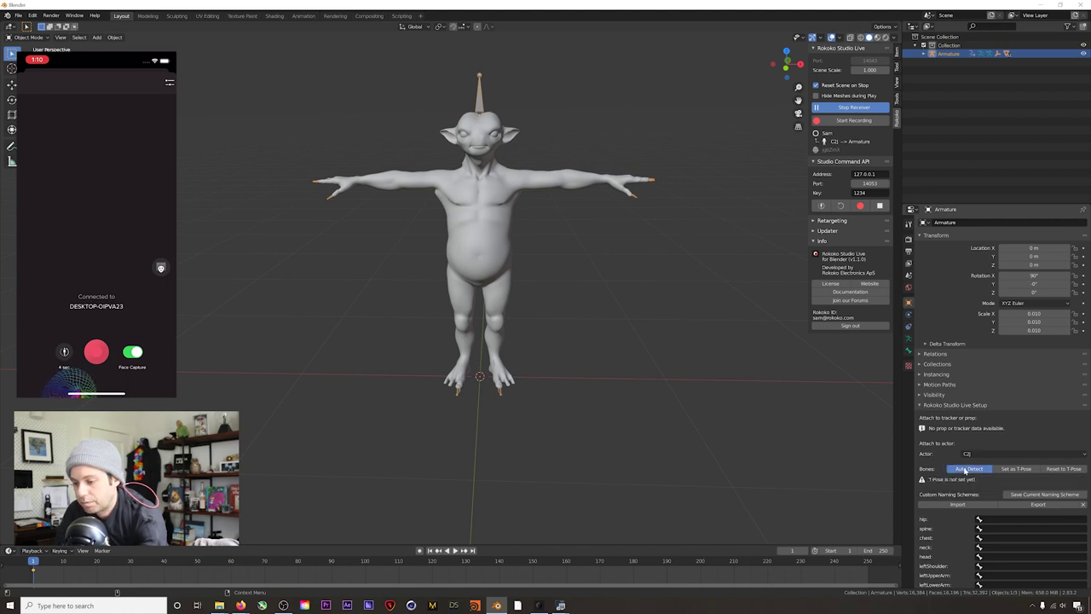
{"action": "scroll", "coordinate": [950, 501], "scroll_direction": "down", "scroll_amount": 4}
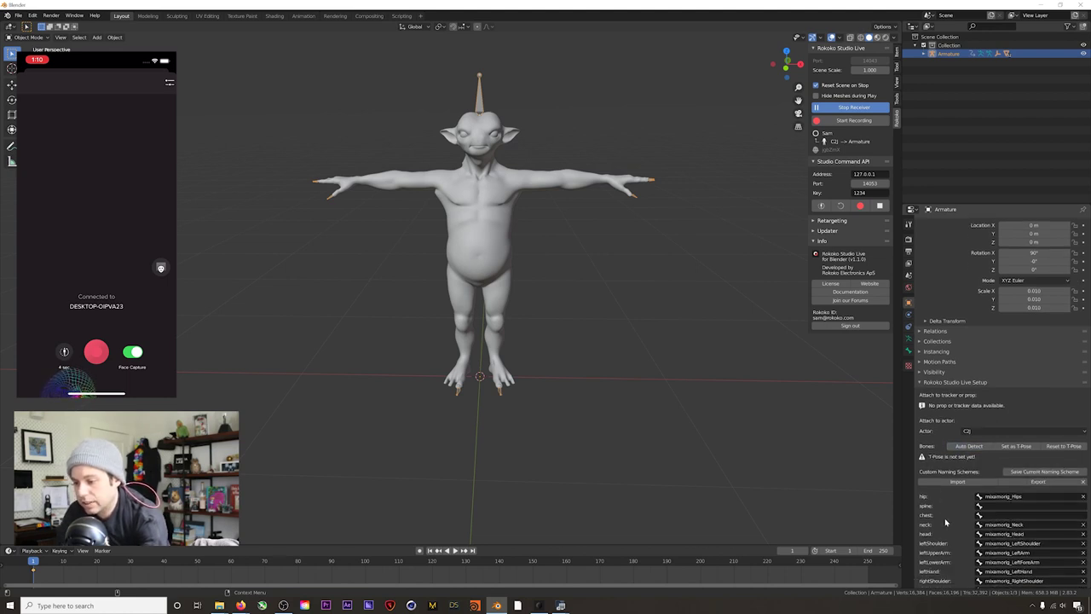
{"action": "scroll", "coordinate": [946, 473], "scroll_direction": "up", "scroll_amount": 1}
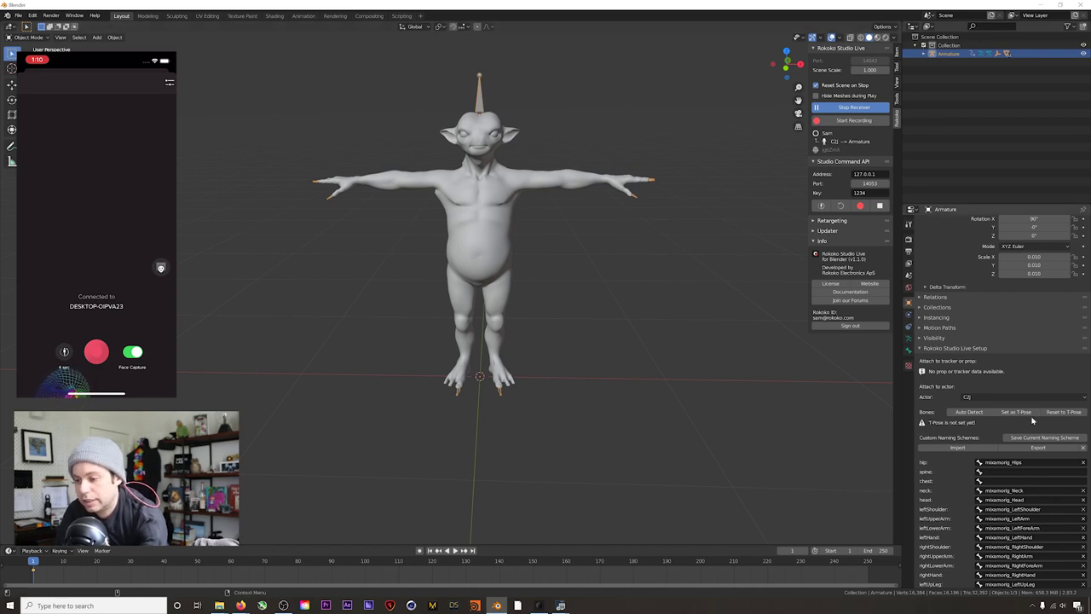
{"action": "left_click", "coordinate": [1016, 412]}
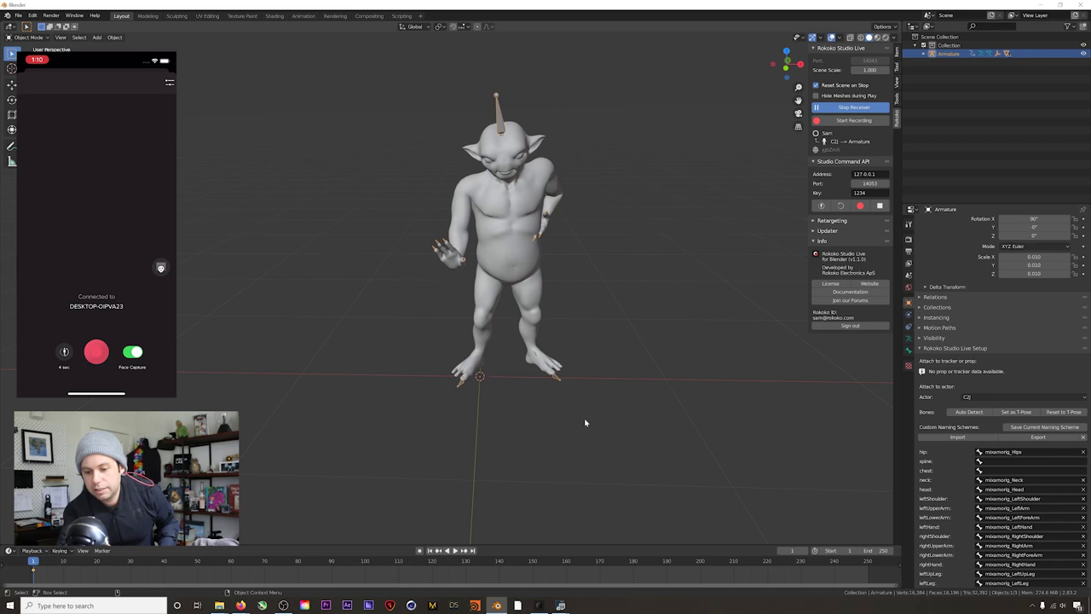
{"action": "key", "text": "alt+Tab"}
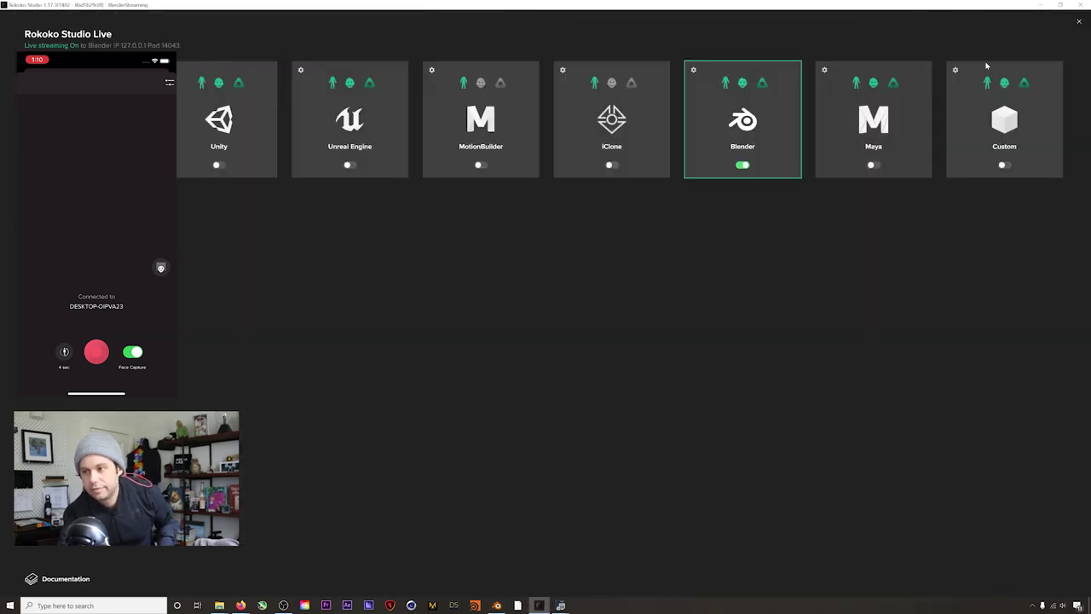
Close the Studio Live overview to watch the streamed character, then return to Blender
{"action": "left_click", "coordinate": [1077, 23]}
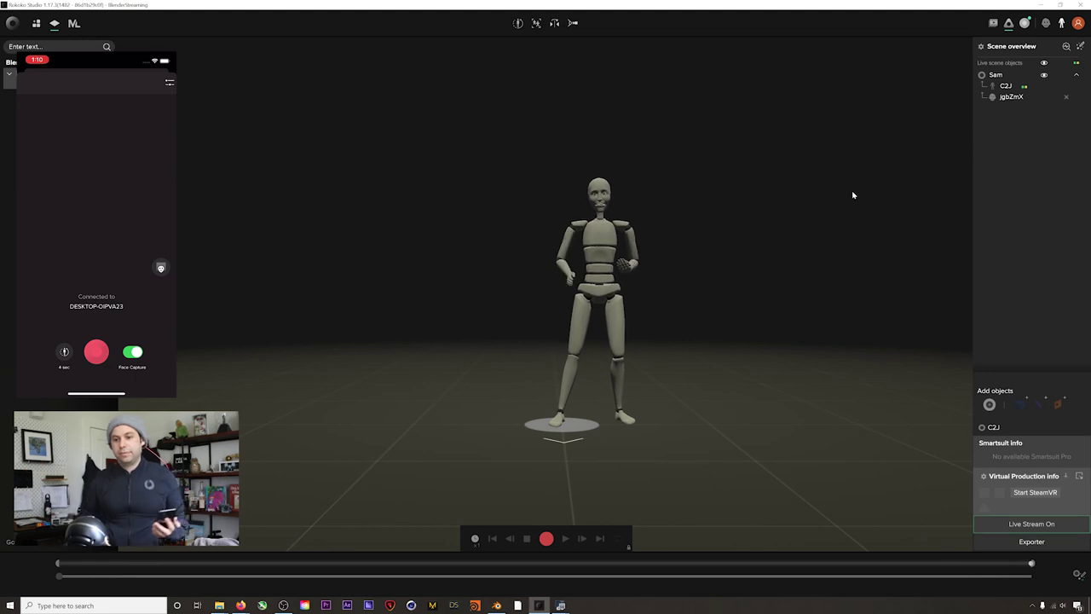
{"action": "left_click", "coordinate": [497, 605]}
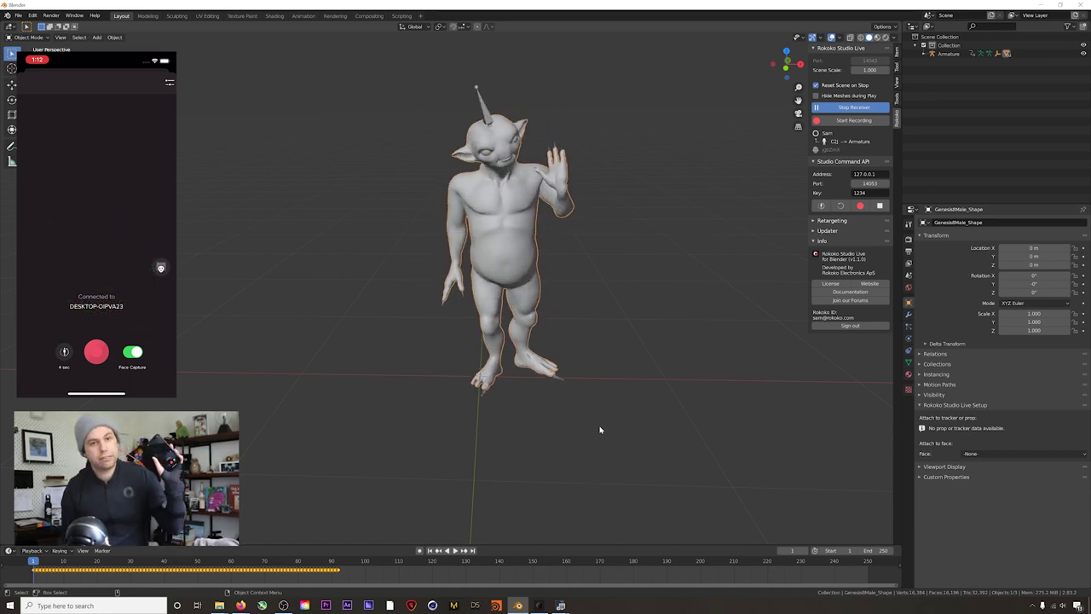
Link the GenesisMale_Shape mesh to the iPhone face tracker and auto-detect its shape keys
{"action": "left_click", "coordinate": [663, 274]}
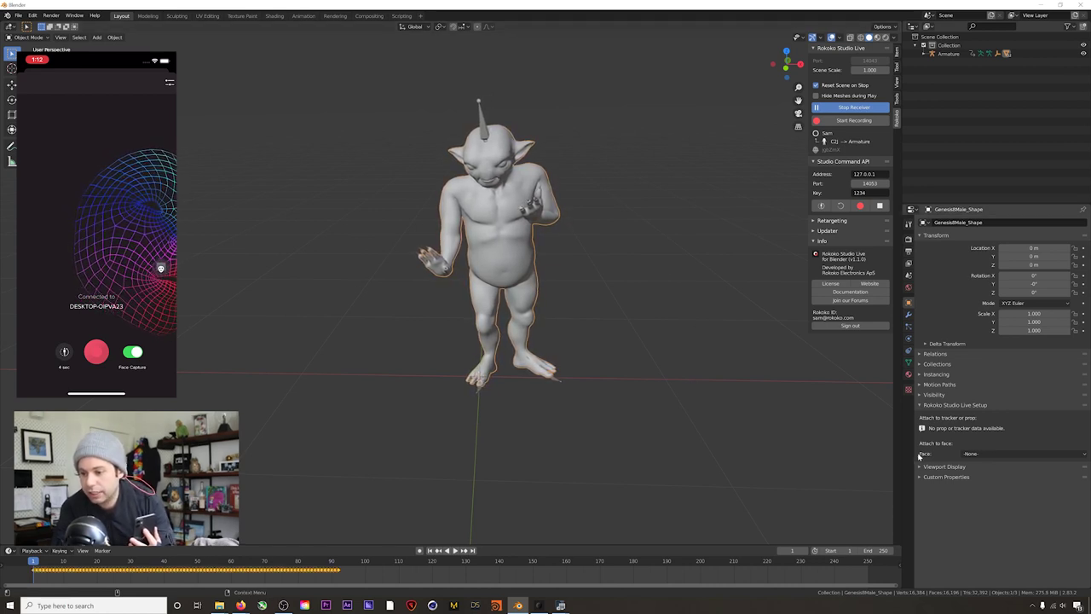
{"action": "left_click", "coordinate": [971, 454]}
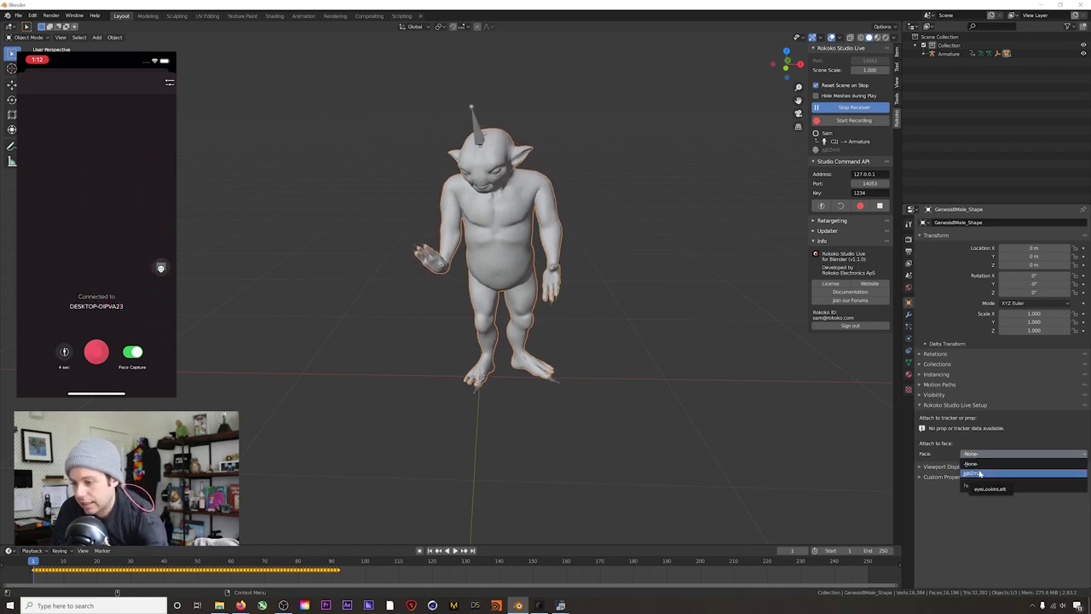
{"action": "left_click", "coordinate": [980, 473]}
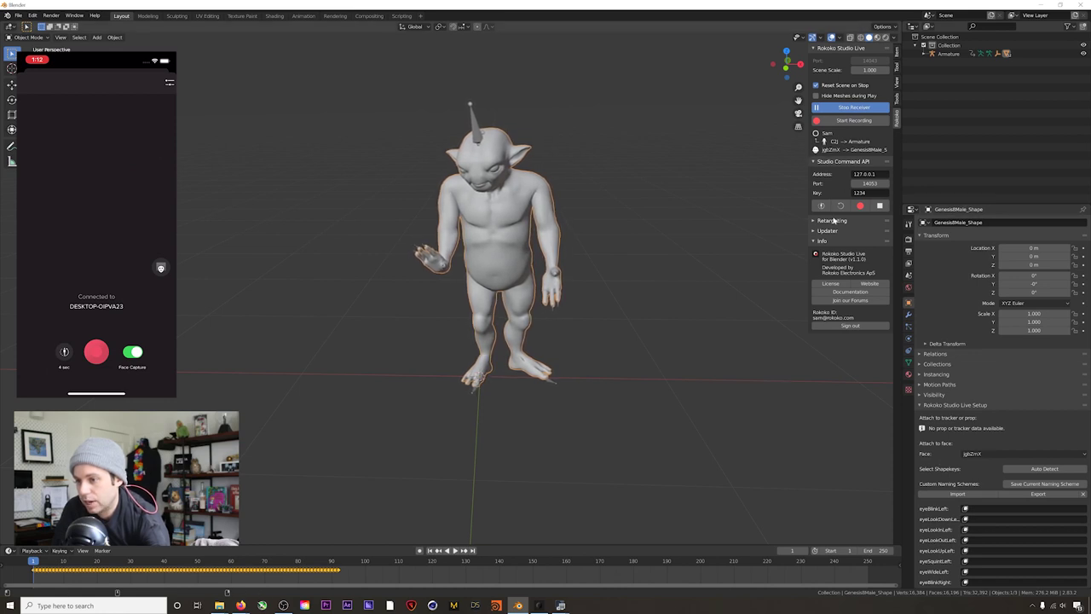
{"action": "left_click", "coordinate": [1016, 474]}
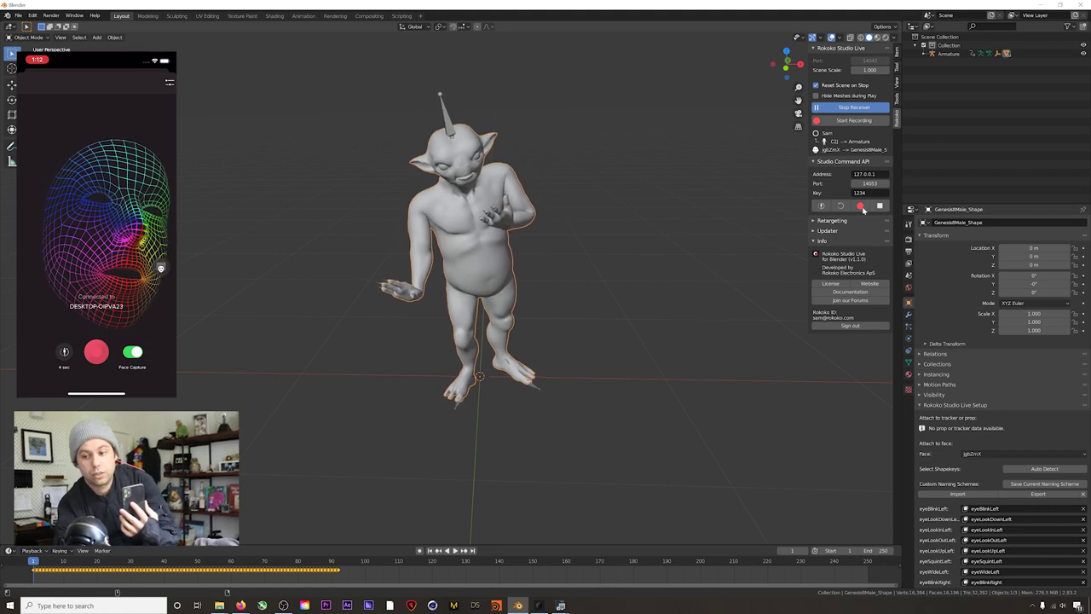
Record a brief take of the live body and face capture, then play it back and stop
{"action": "left_click", "coordinate": [854, 125]}
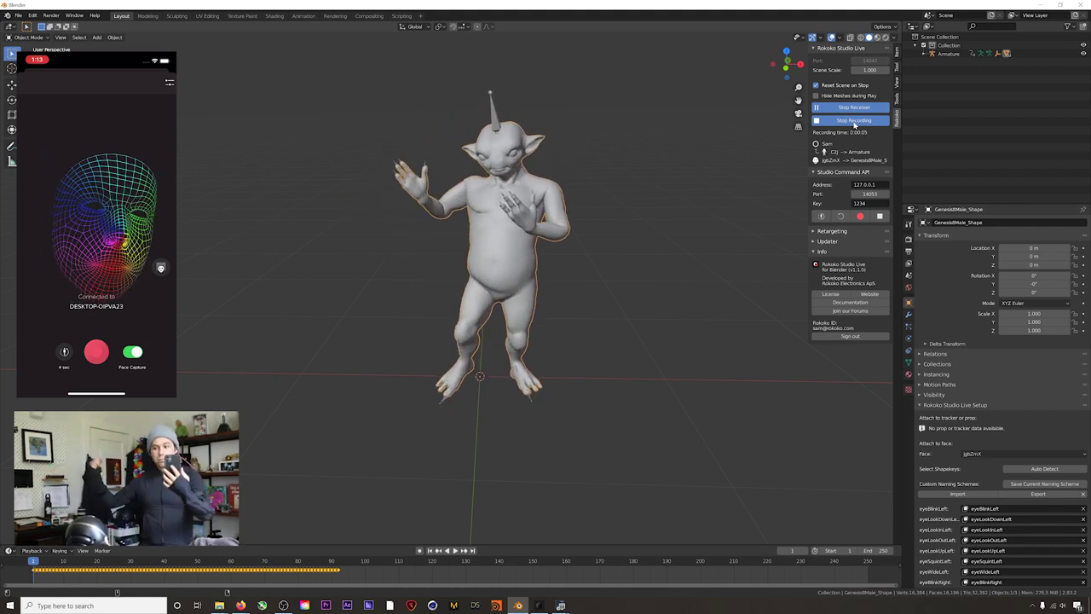
{"action": "left_click", "coordinate": [854, 120]}
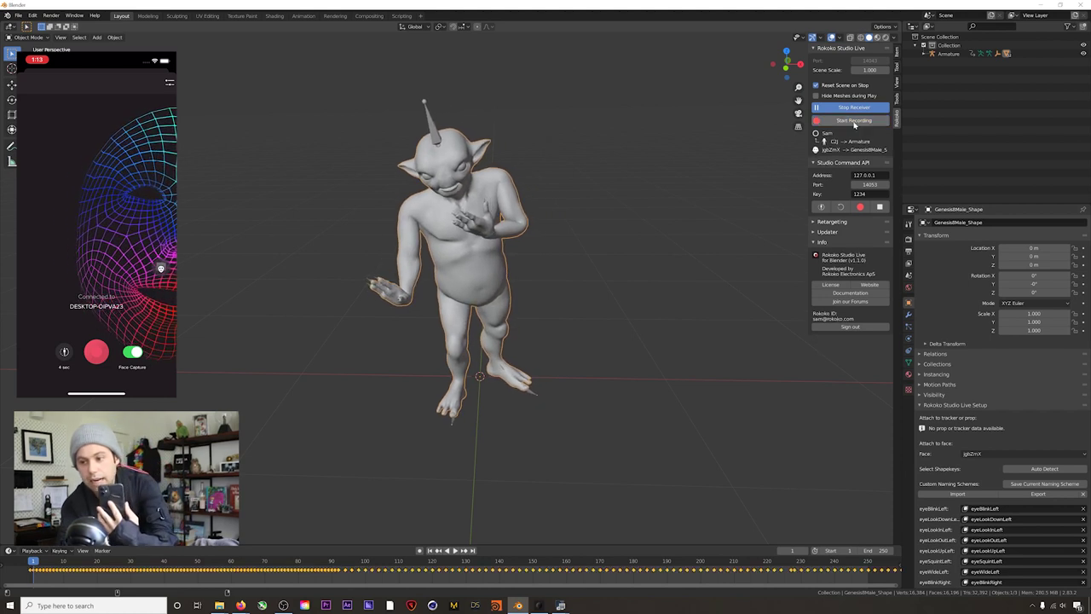
{"action": "left_click", "coordinate": [457, 551]}
{"action": "left_click", "coordinate": [456, 551]}
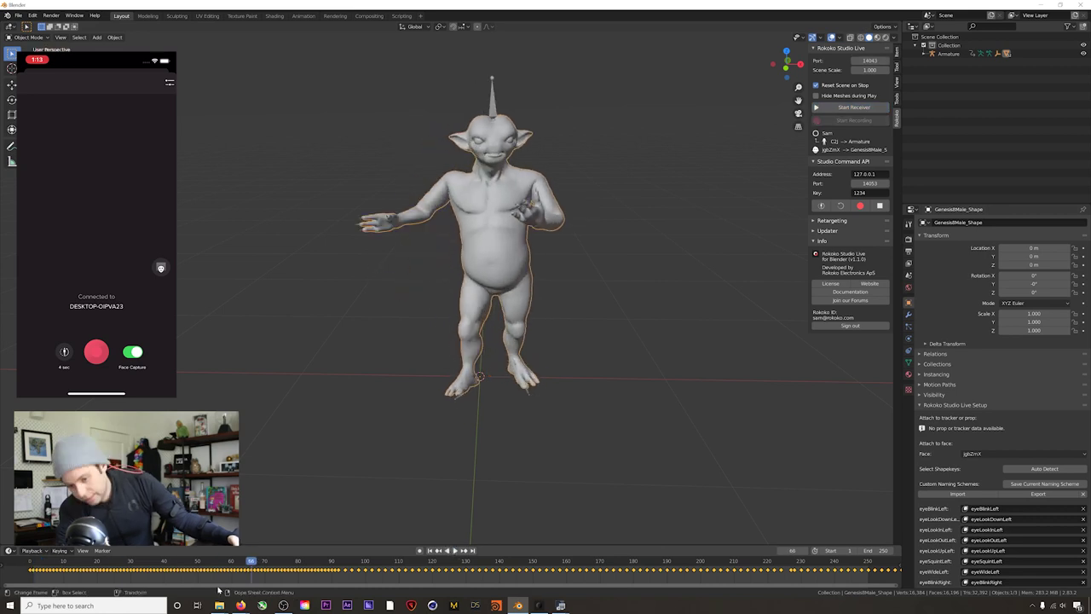
{"action": "key", "text": "space"}
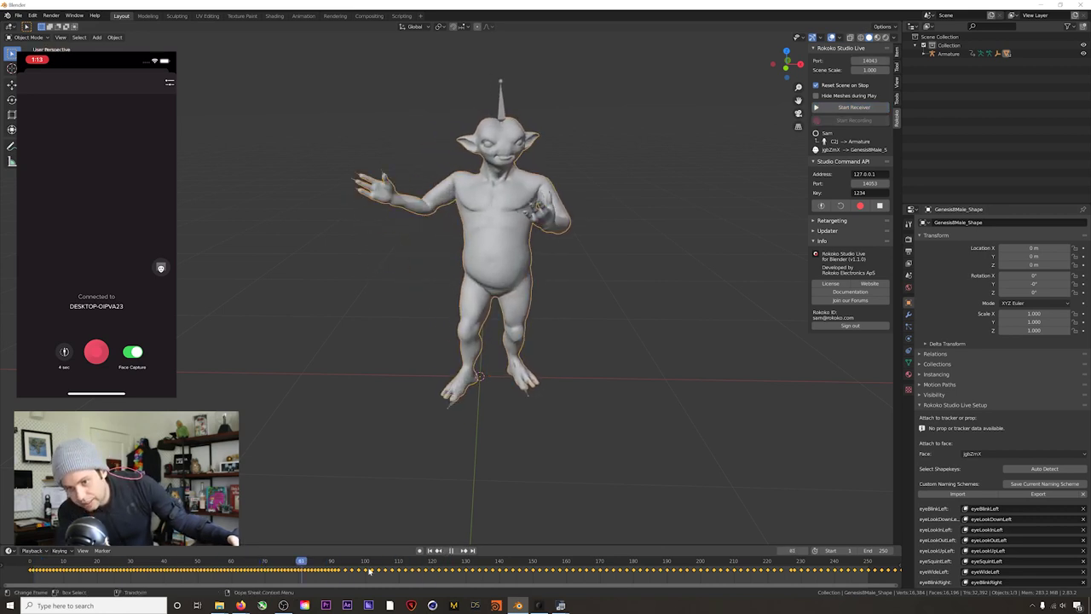
{"action": "left_click", "coordinate": [452, 551]}
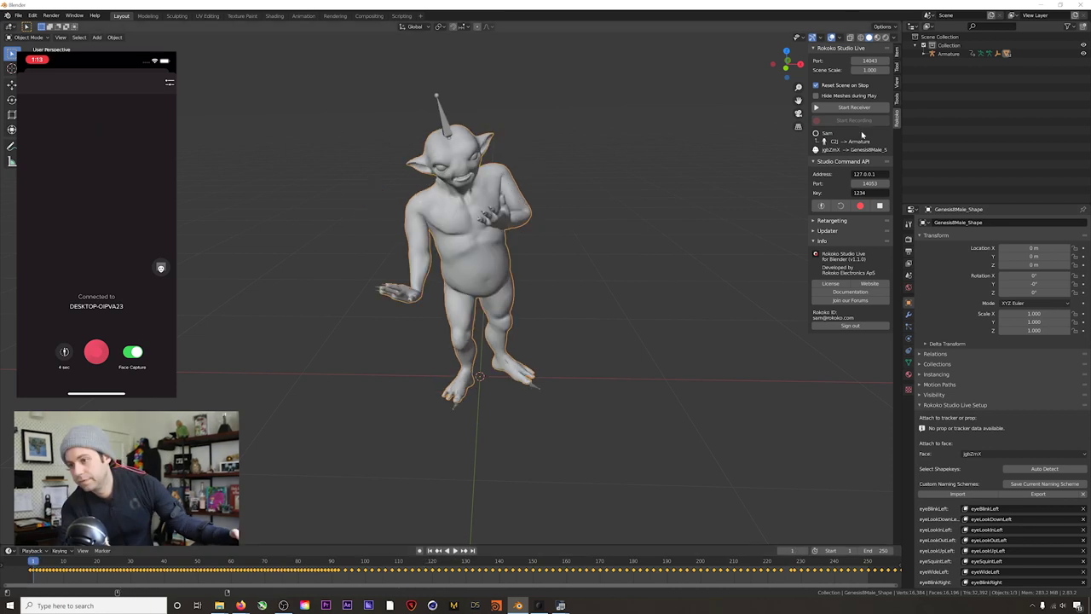
{"action": "left_click", "coordinate": [852, 108]}
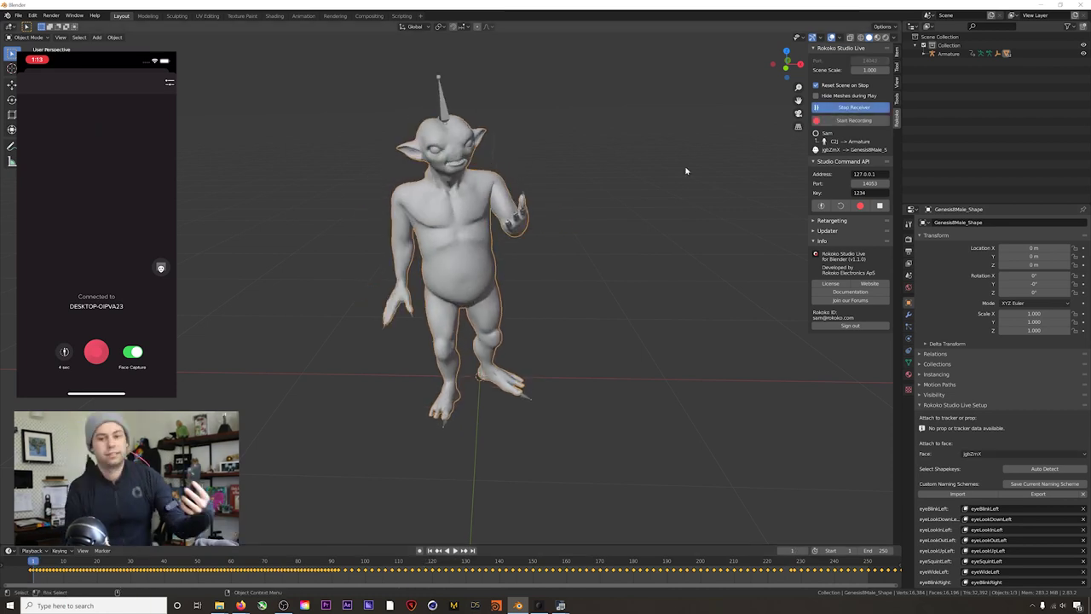